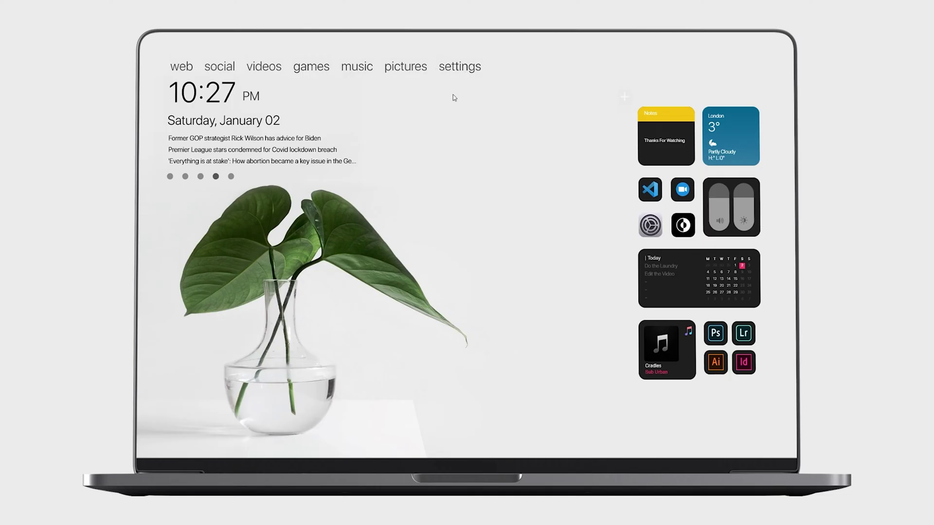
Page through the news headline carousel to the fifth page and edit the Notes widget text
click(185, 178)
click(201, 178)
click(231, 178)
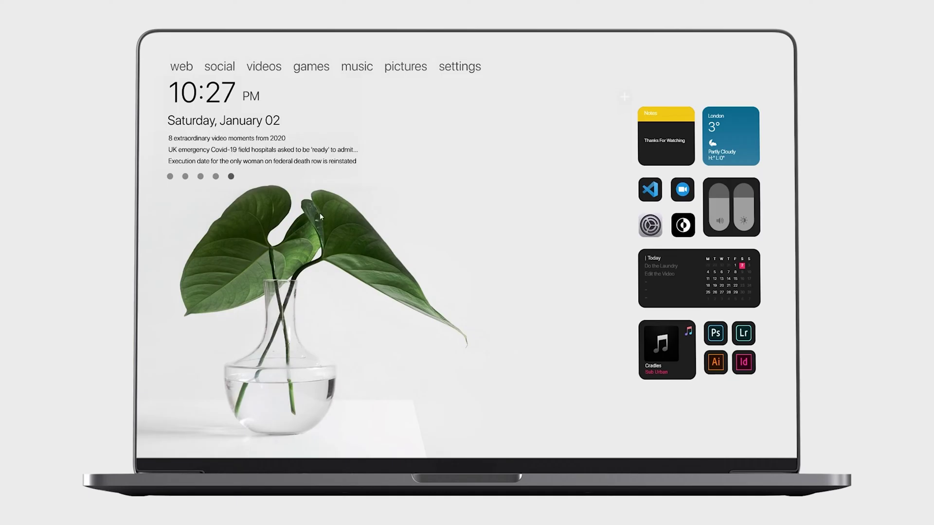
click(666, 142)
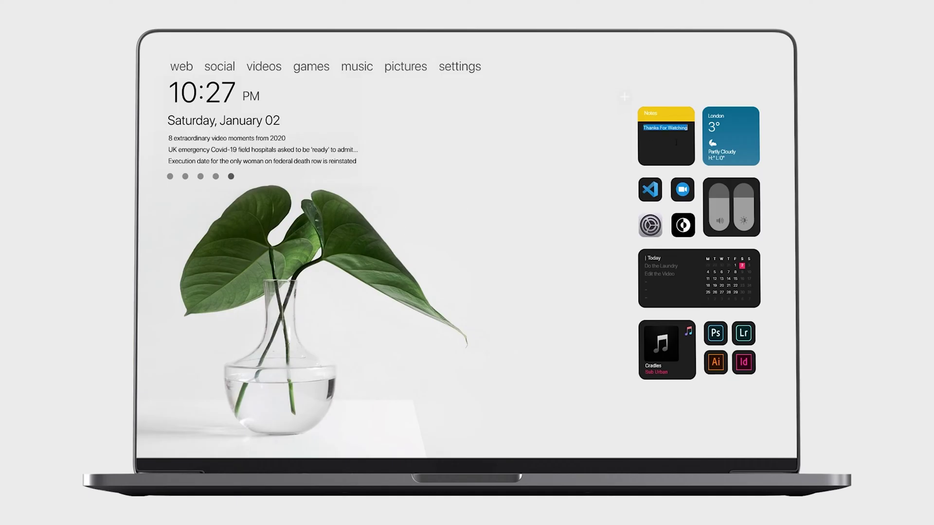
click(616, 161)
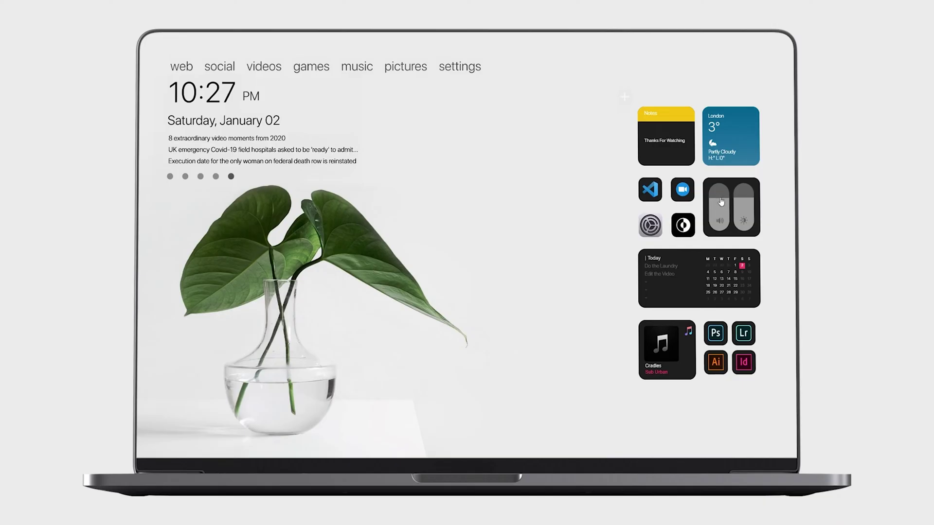
Lower the brightness slider and add an 'Add Subtitles' task to the Today list
drag(745, 196, 745, 192)
click(648, 281)
text(Add Subtitles)
click(668, 324)
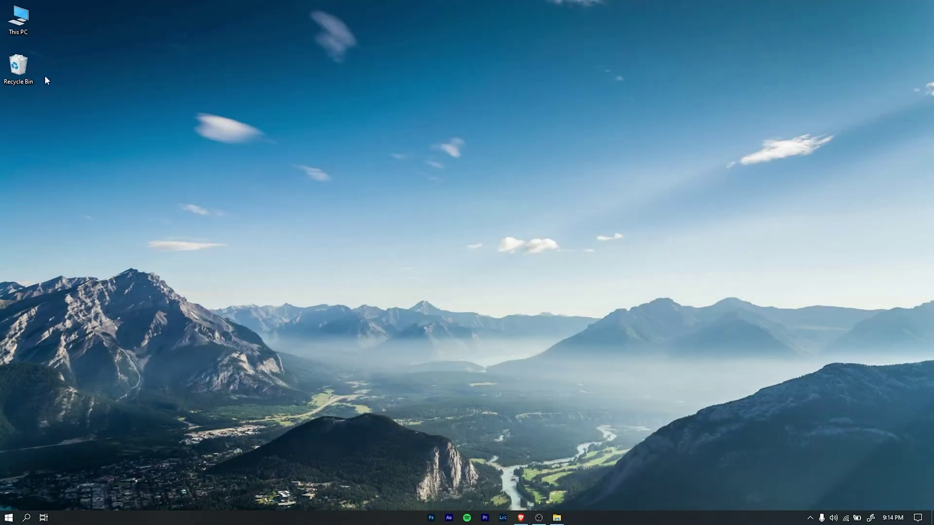
Pin This PC to the Start menu from the desktop icon's context menu
right_click(25, 21)
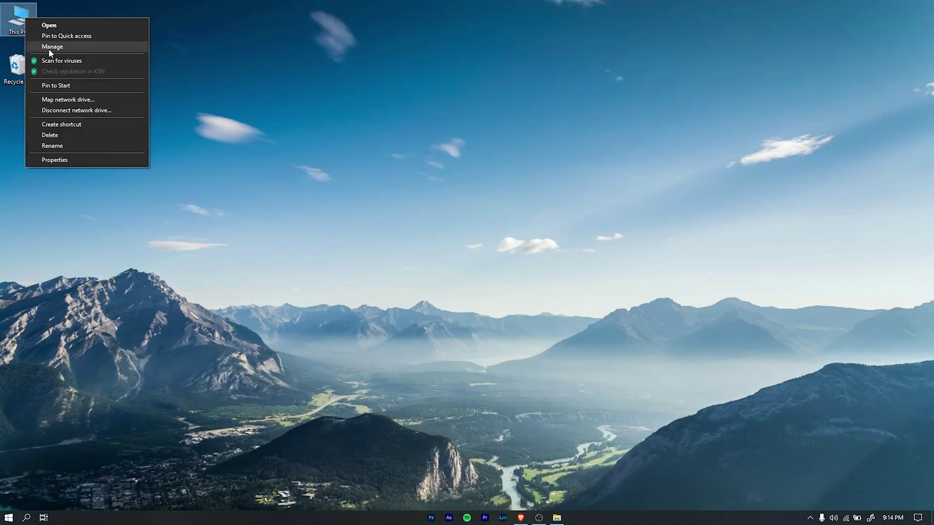
click(85, 83)
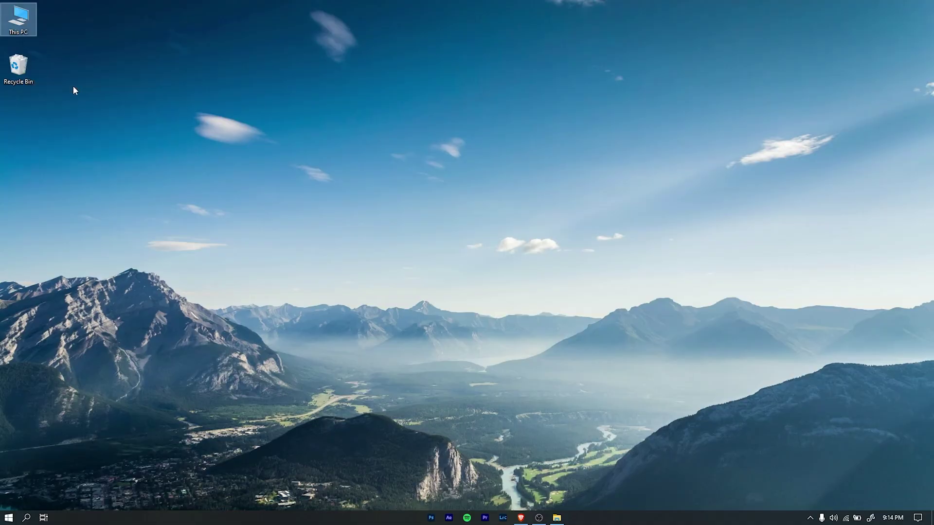
right_click(20, 66)
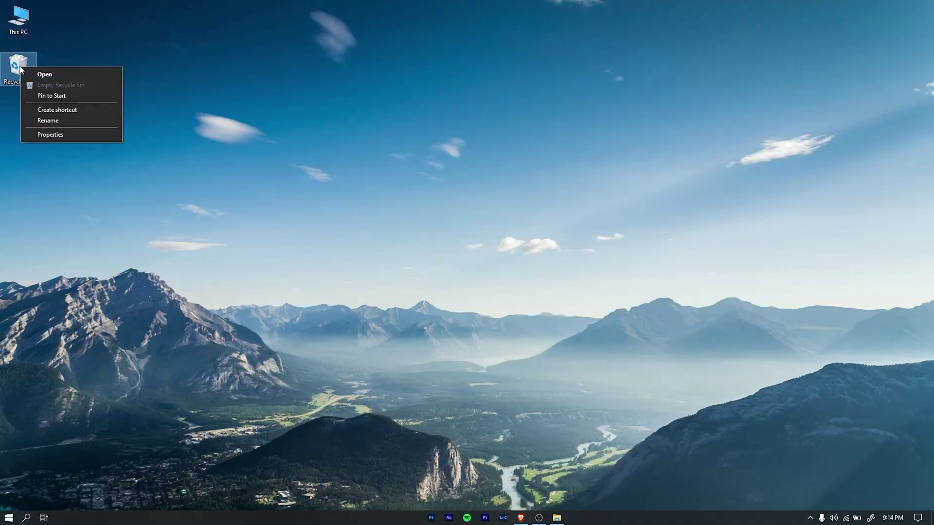
click(80, 97)
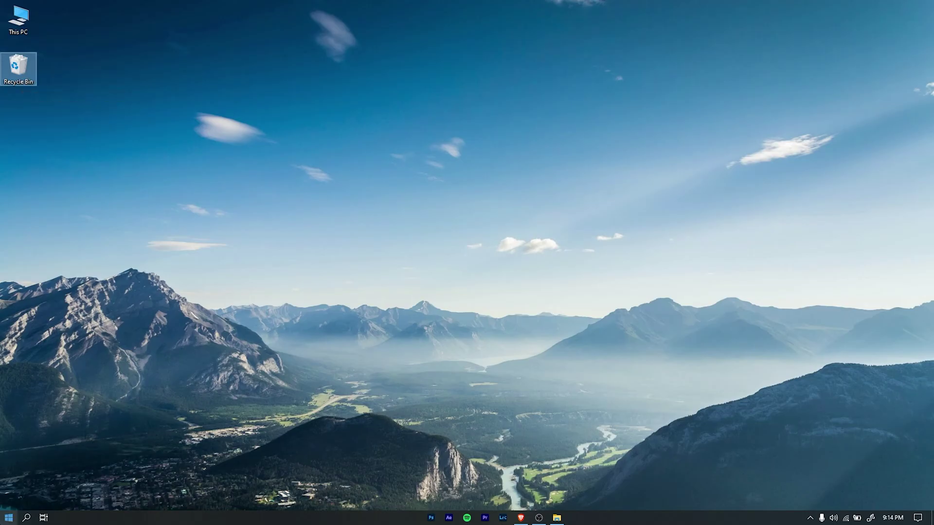
Check the new This PC tile in Start, then turn off Show desktop icons
click(9, 517)
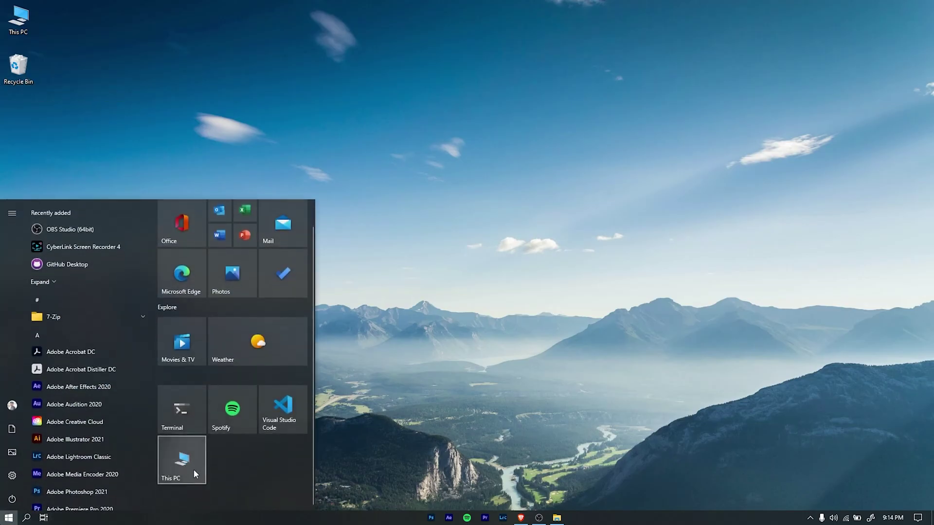
click(360, 313)
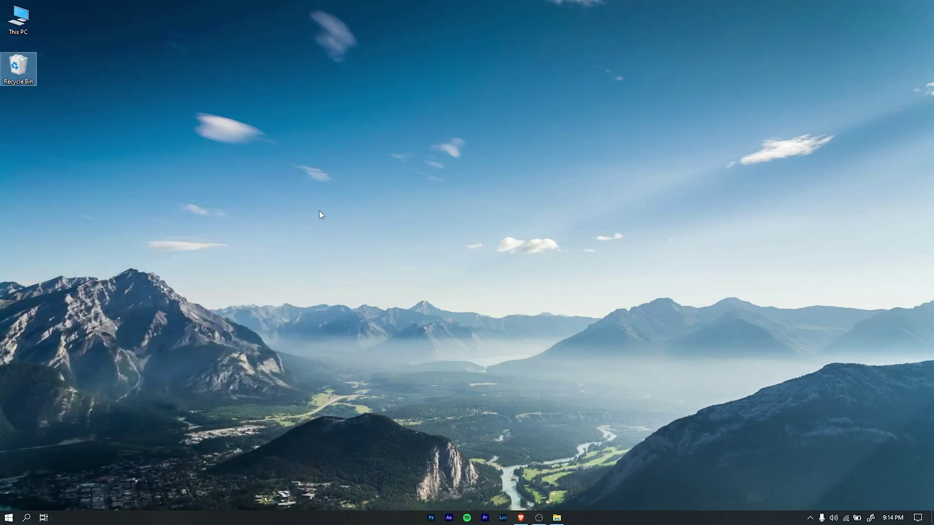
right_click(67, 52)
mouse_move(109, 59)
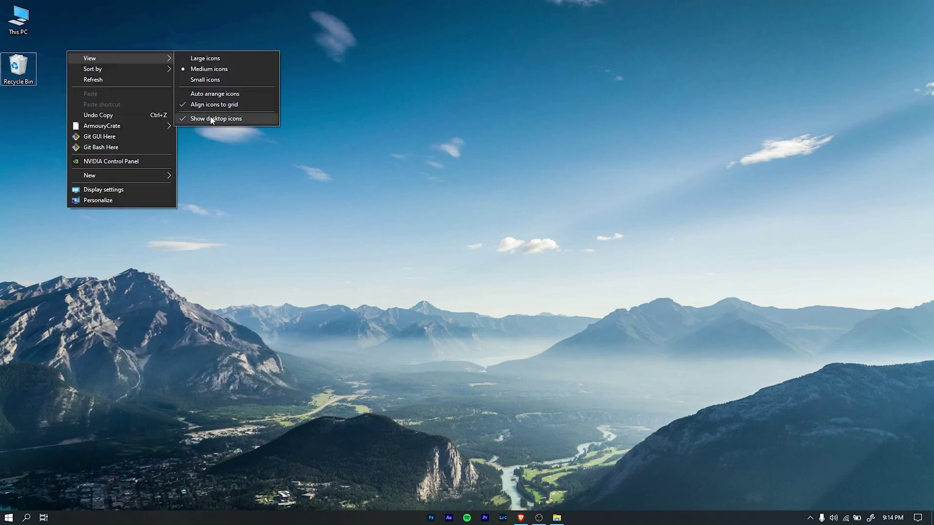
click(246, 119)
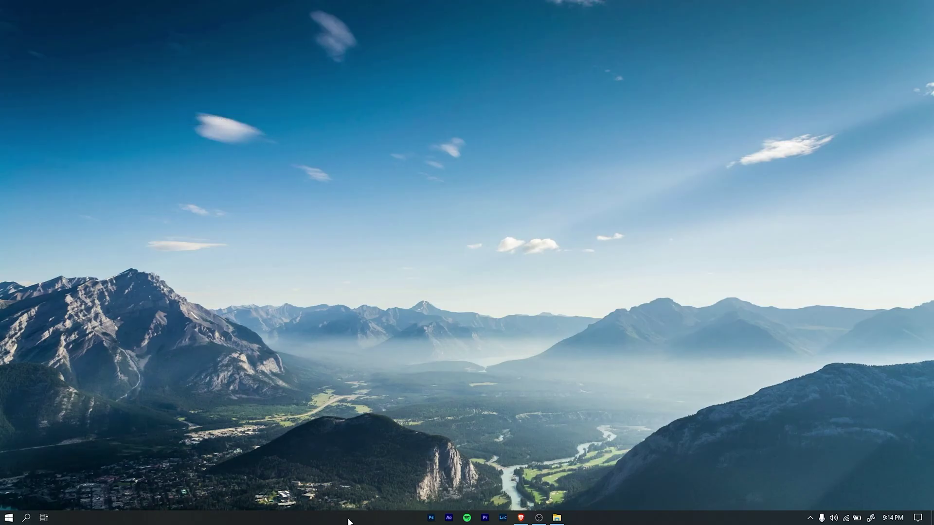
Turn on 'Automatically hide the taskbar in desktop mode' in Taskbar settings, then minimize Settings
right_click(372, 519)
click(395, 505)
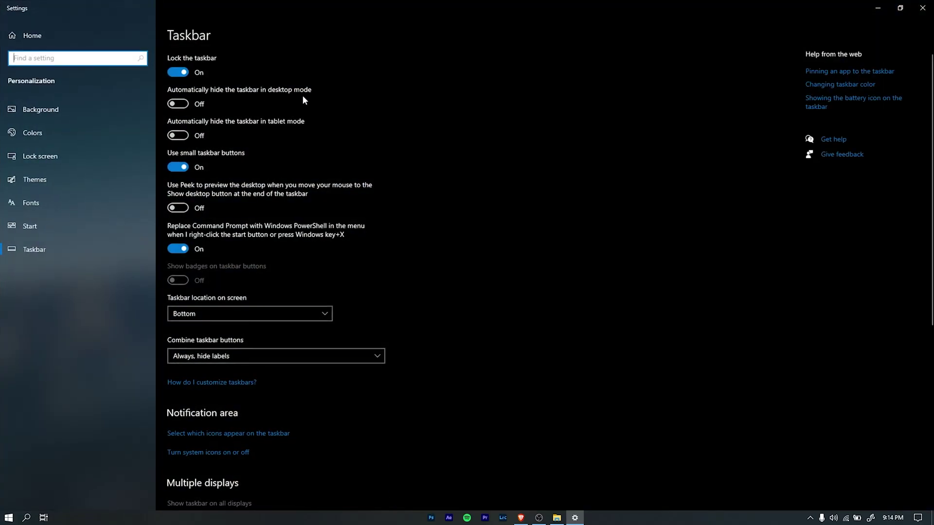
click(175, 105)
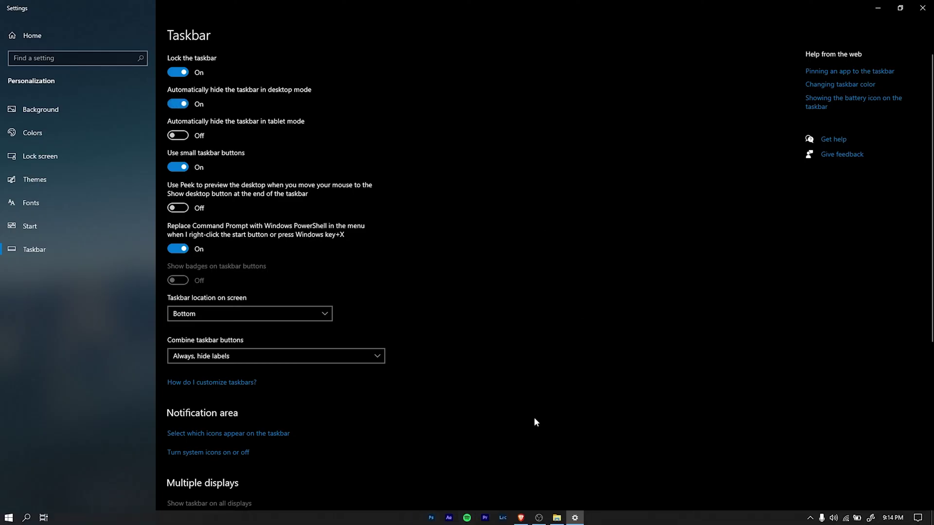
click(872, 9)
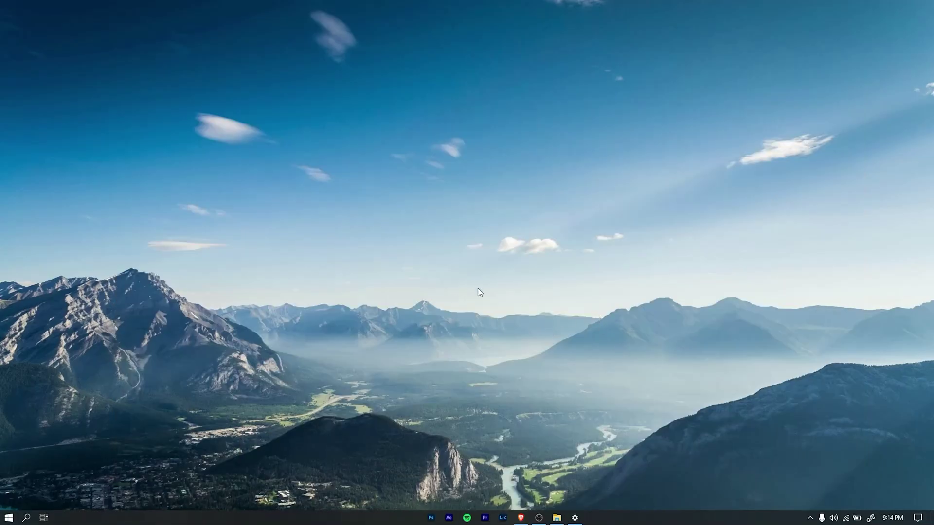
Save the Rainmeter 4.3.1 final installer from rainmeter.net to the Desktop, then minimize Brave
click(523, 514)
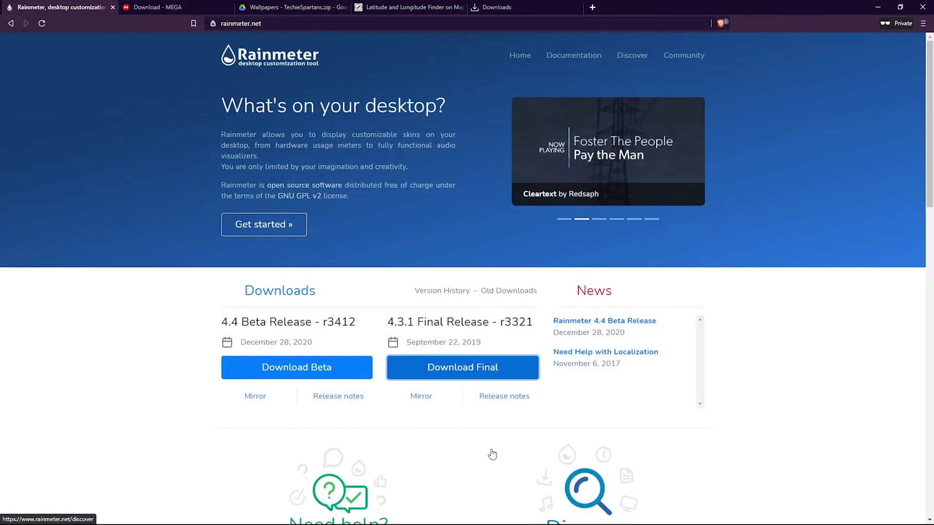
click(461, 378)
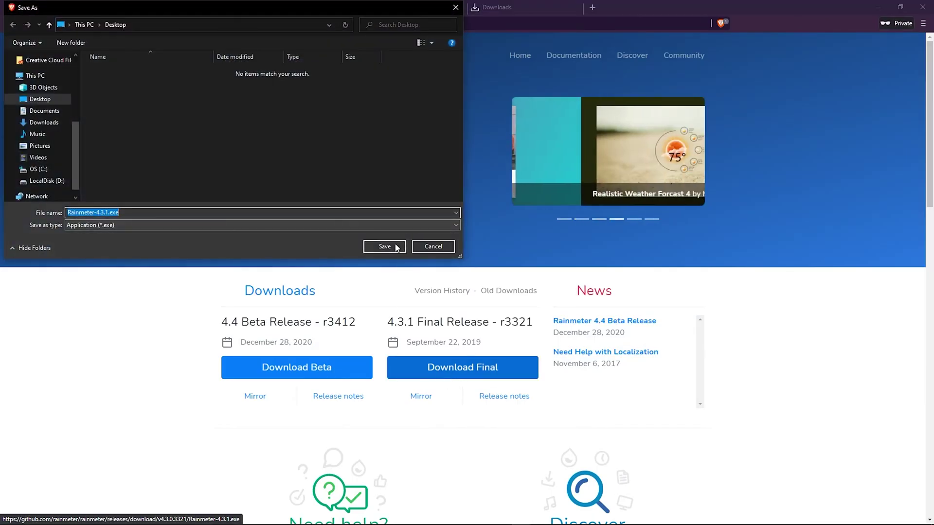
click(384, 246)
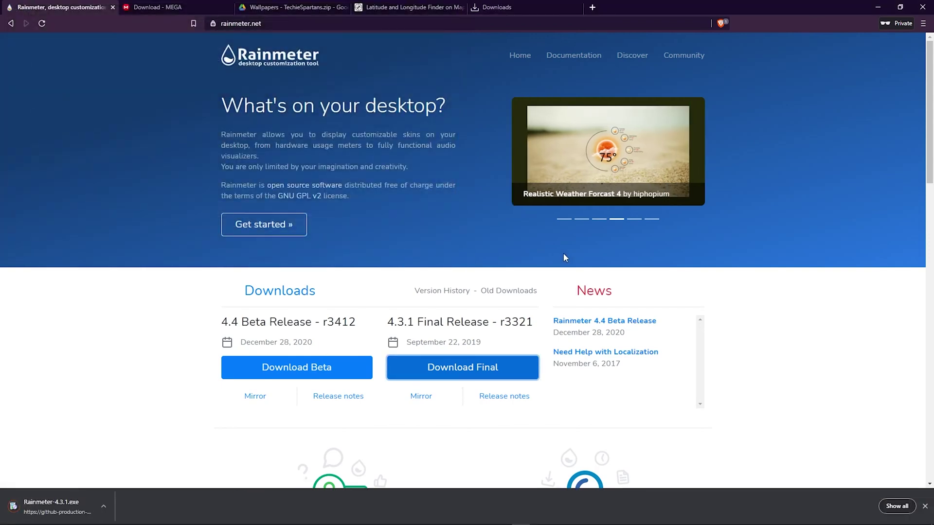
click(877, 7)
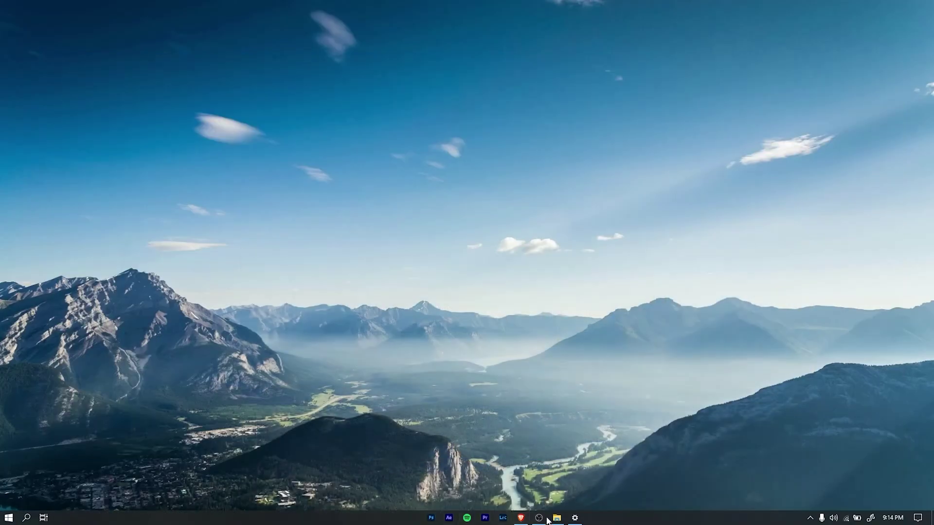
Launch Rainmeter-4.3.1.exe from the Desktop folder and confirm English as the language
click(557, 519)
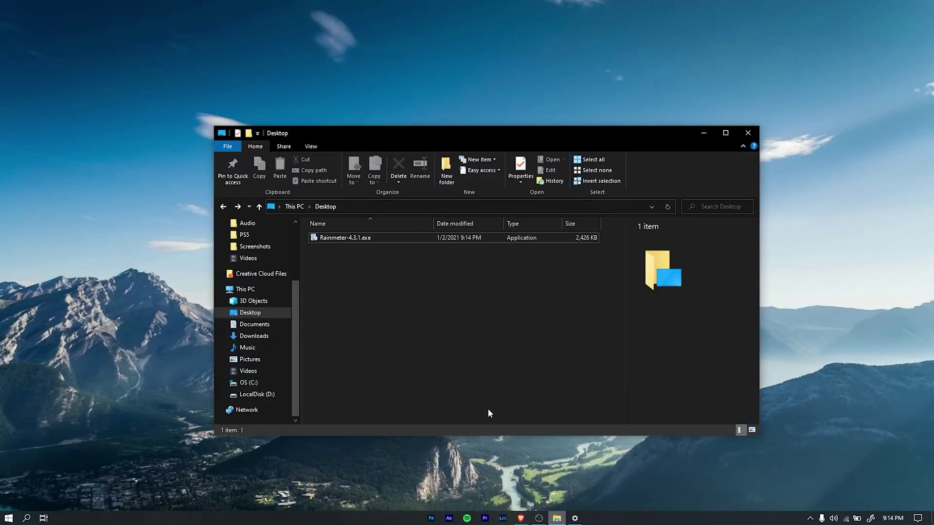
click(345, 239)
double_click(345, 241)
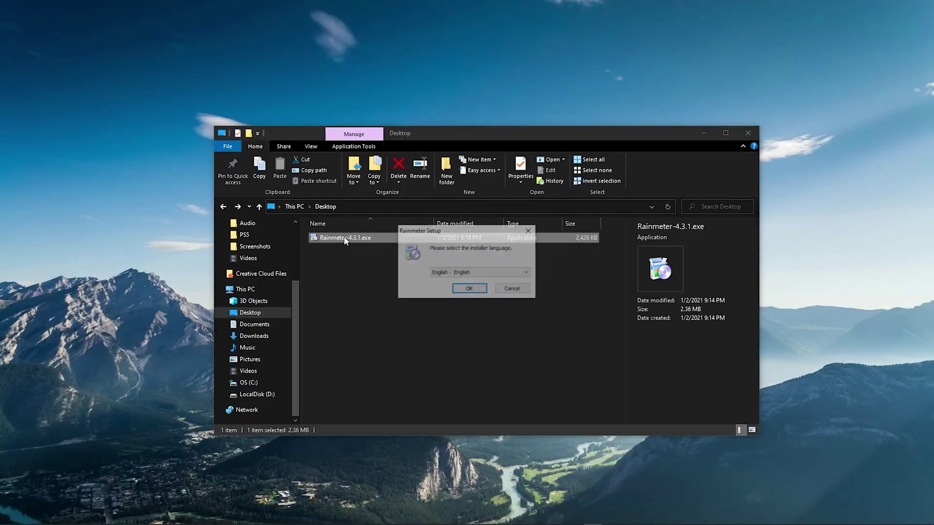
click(467, 292)
click(703, 133)
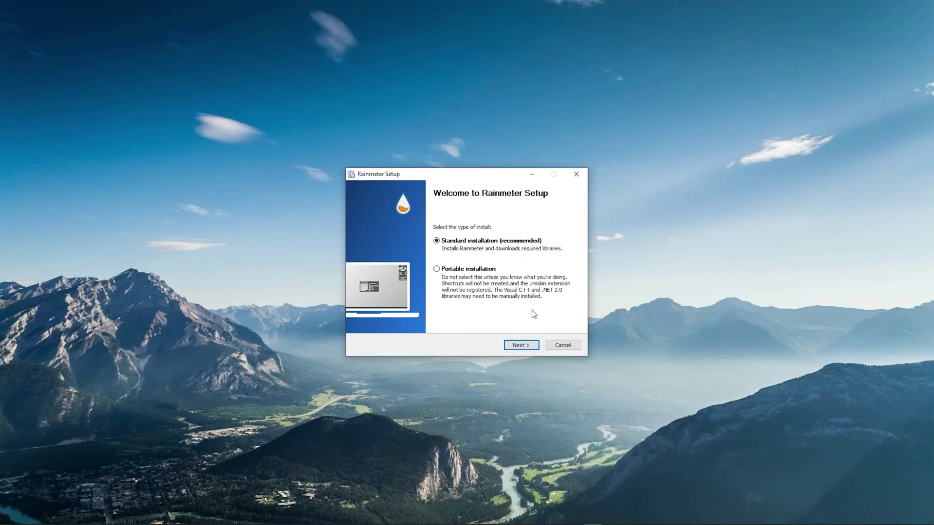
Complete a Standard installation and finish with Rainmeter running
click(520, 346)
click(520, 347)
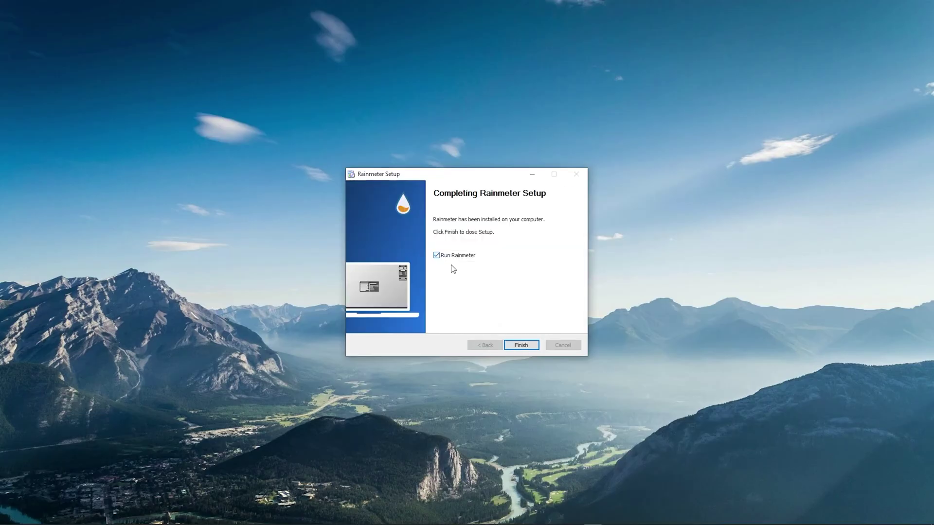
click(521, 346)
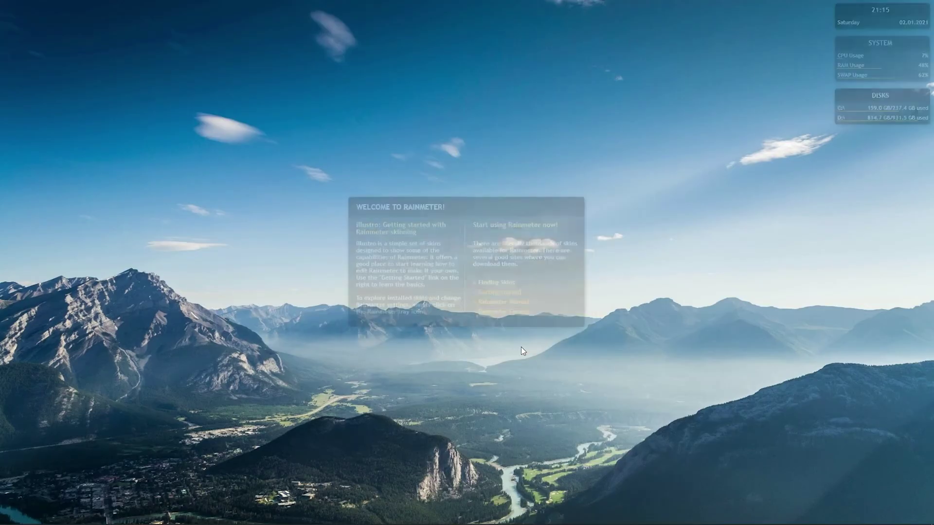
Unload the Rainmeter Welcome skin from the desktop
right_click(461, 211)
click(521, 317)
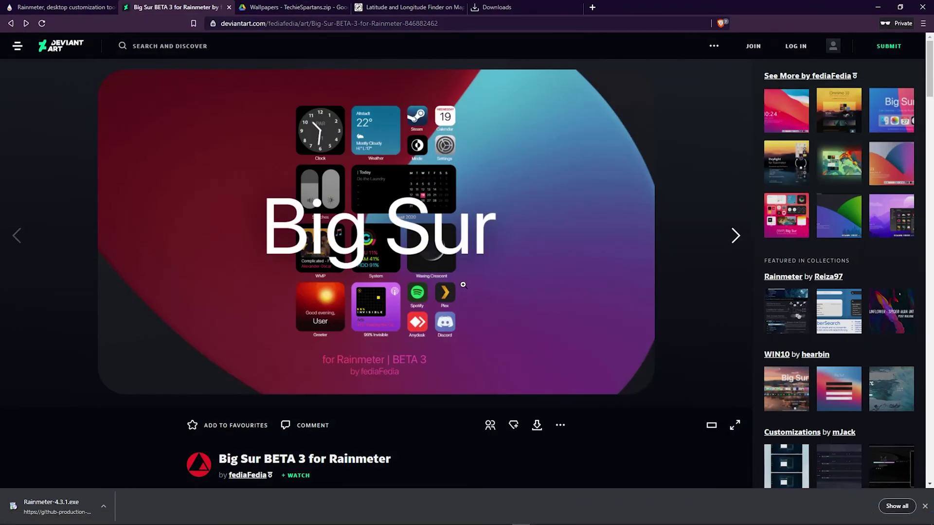
scroll(462, 284, down, 2)
scroll(438, 306, down, 2)
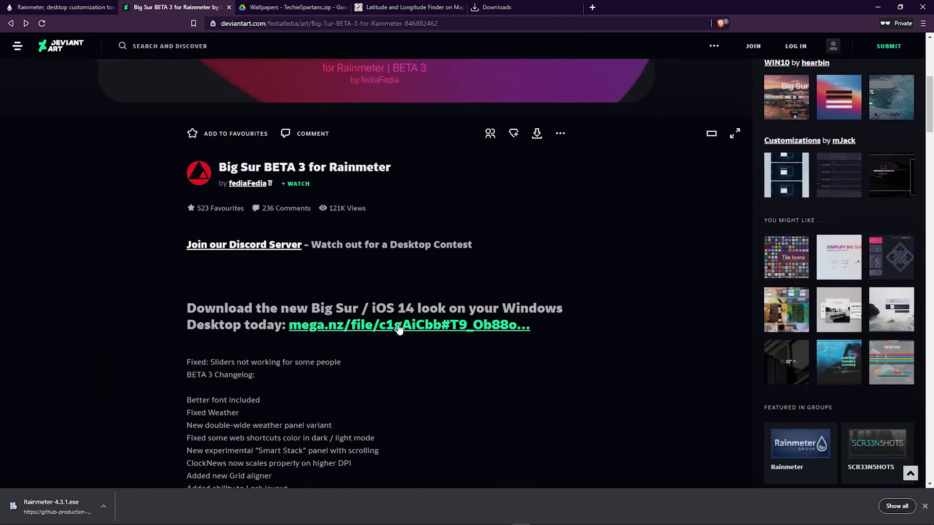
Download the Big Sur beta 3 zip from the mega.nz link to the Desktop
click(460, 326)
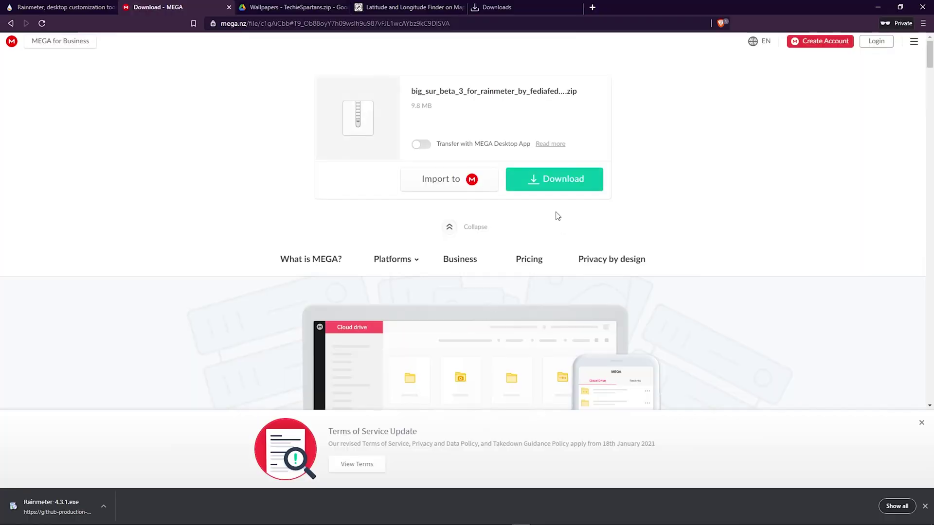
click(544, 178)
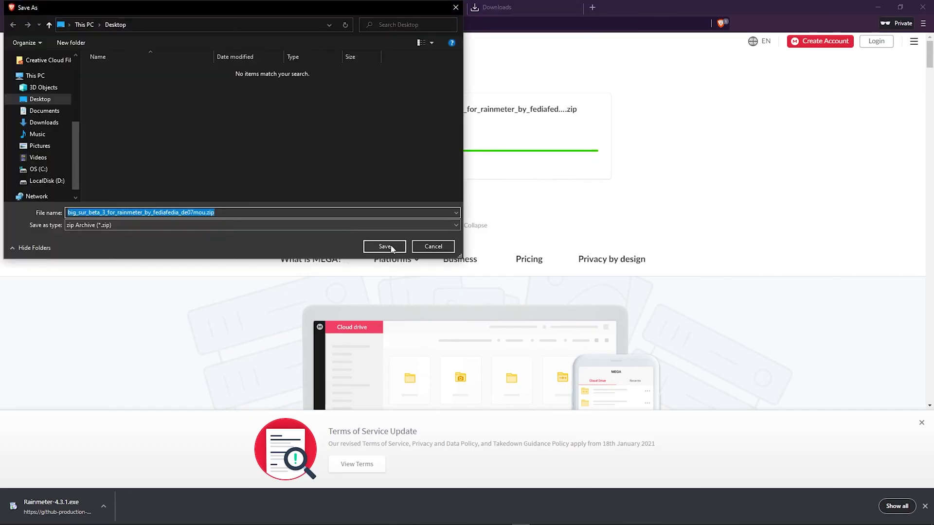
click(385, 247)
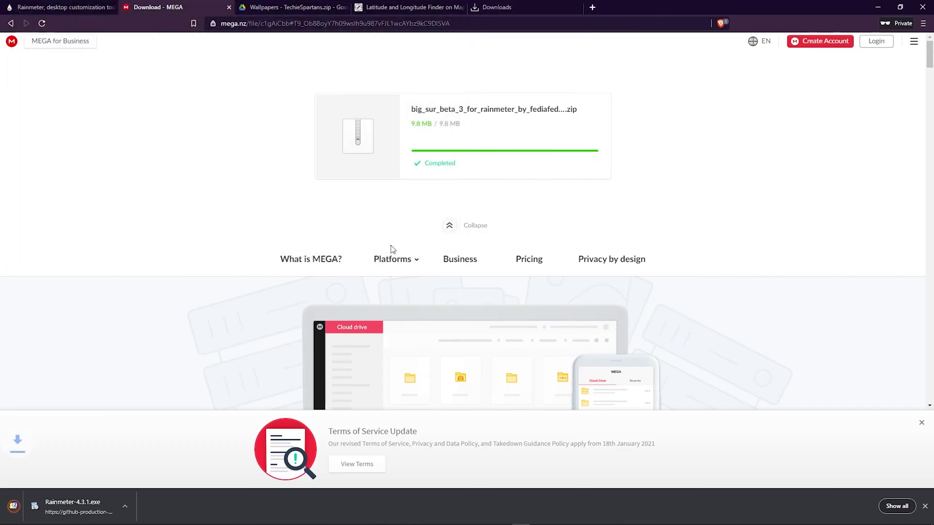
click(877, 7)
Extract the Big Sur zip to its own Desktop folder with 7-Zip and run BigSur.rmskin
click(551, 511)
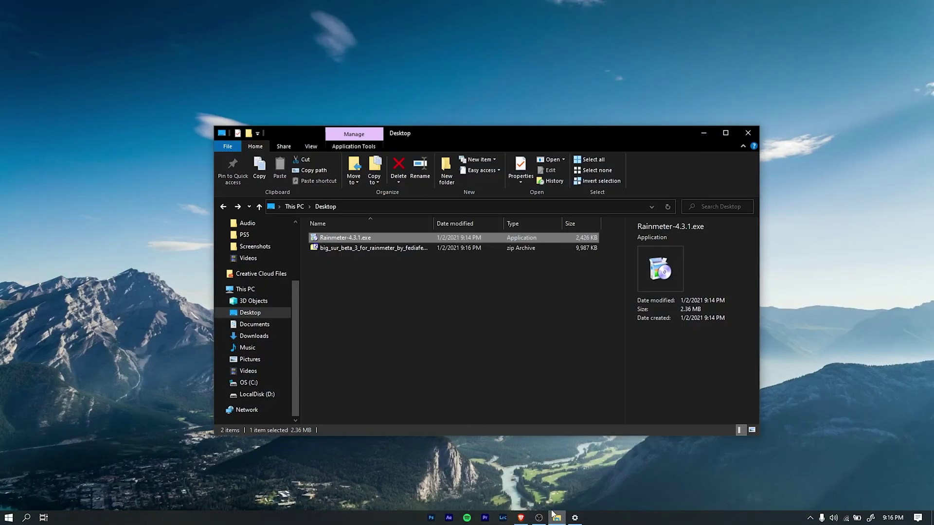
click(351, 251)
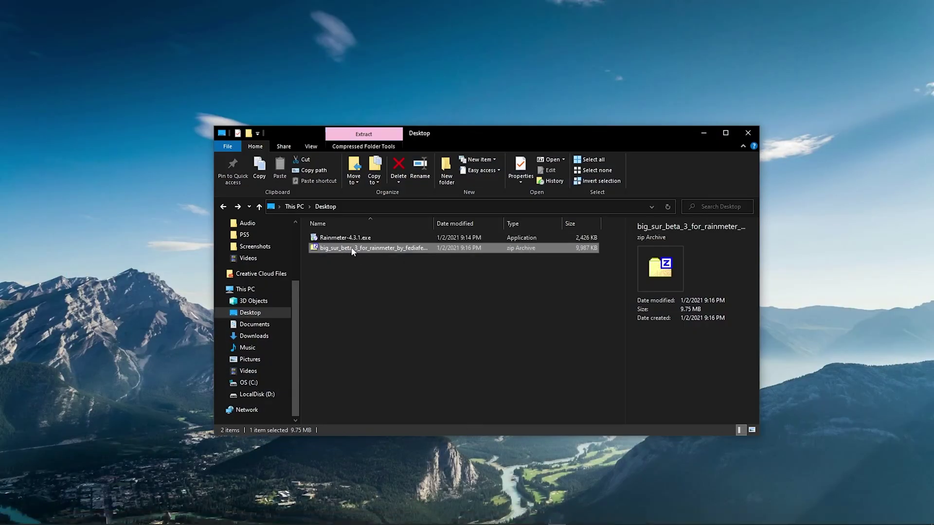
right_click(353, 252)
mouse_move(409, 266)
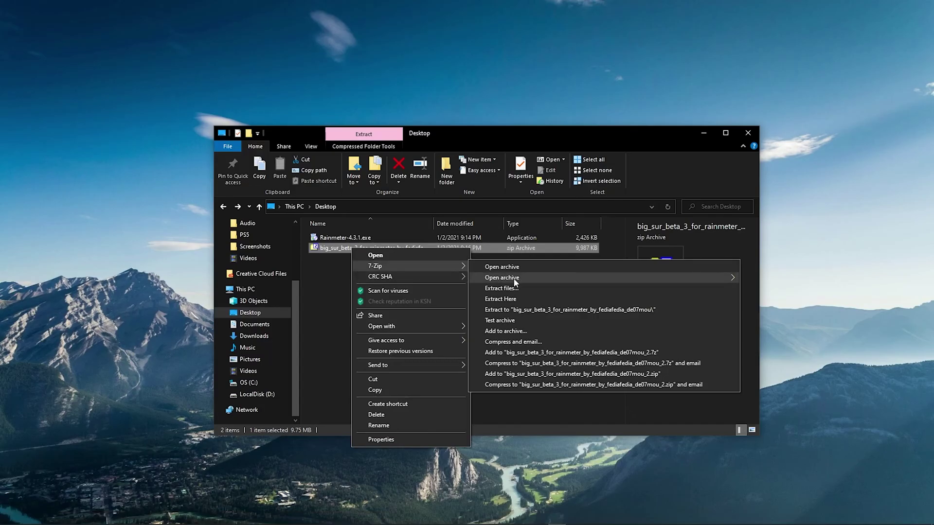
click(561, 312)
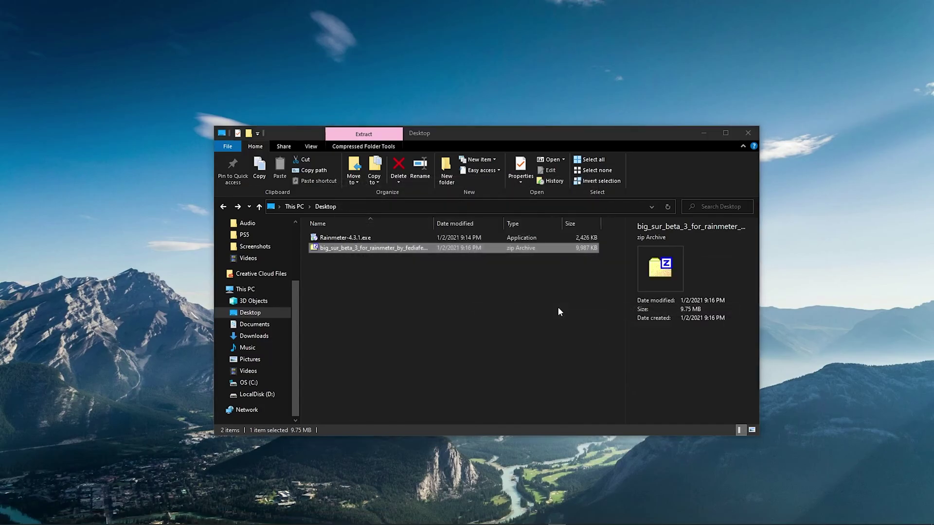
double_click(377, 261)
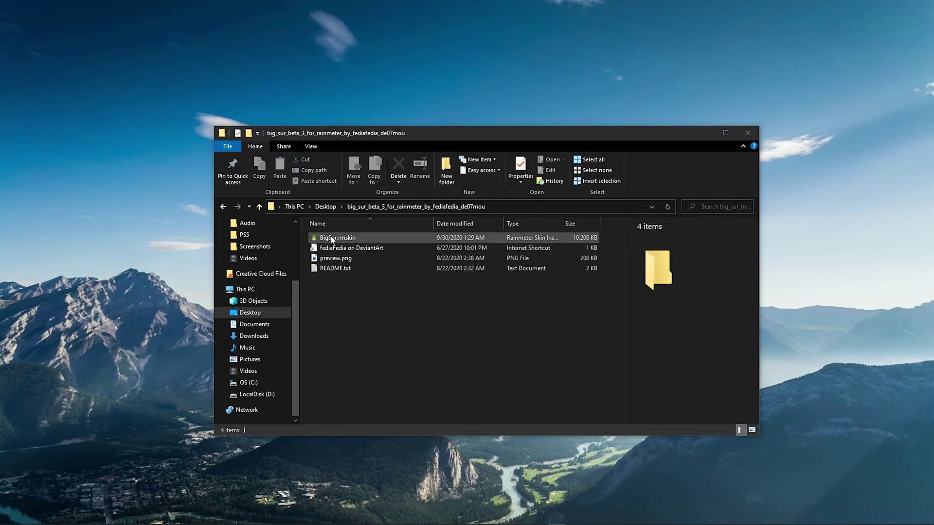
double_click(377, 240)
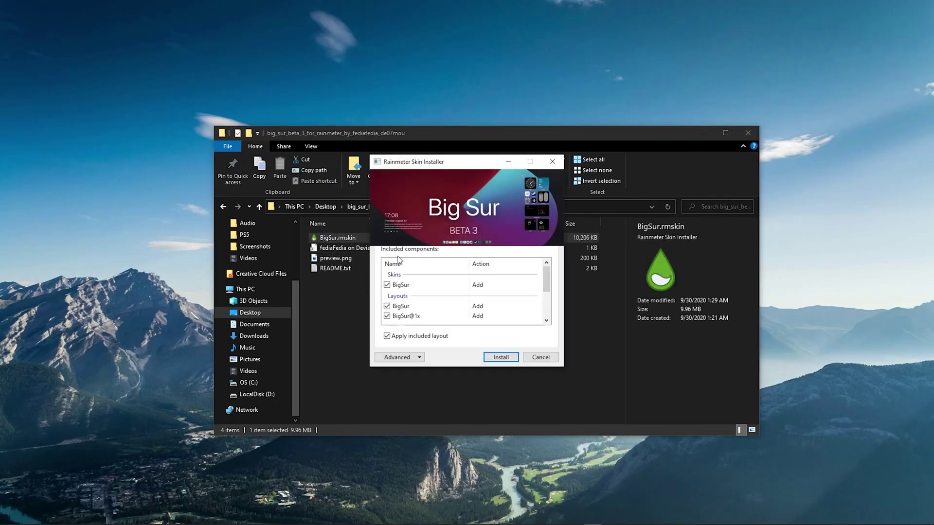
Install the Big Sur skin and layouts, then apply the Big Sur theme from its welcome panel
click(501, 357)
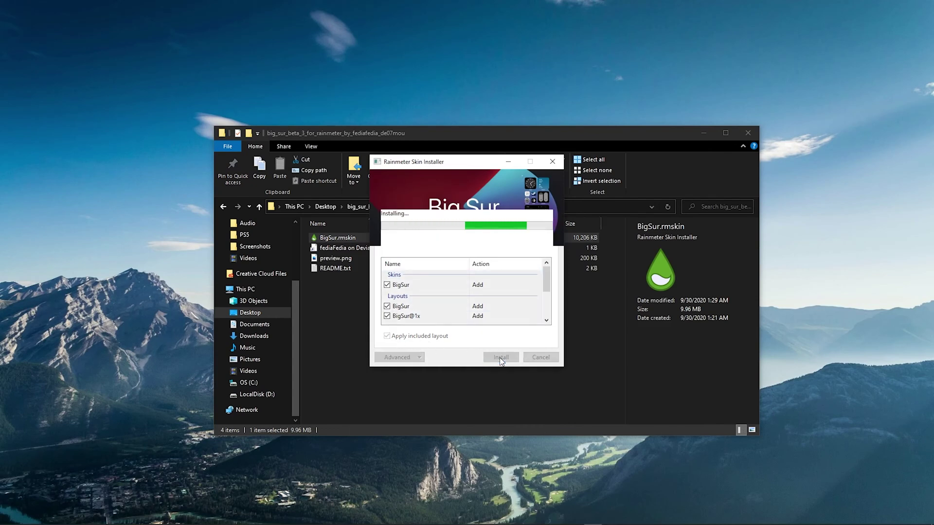
click(697, 137)
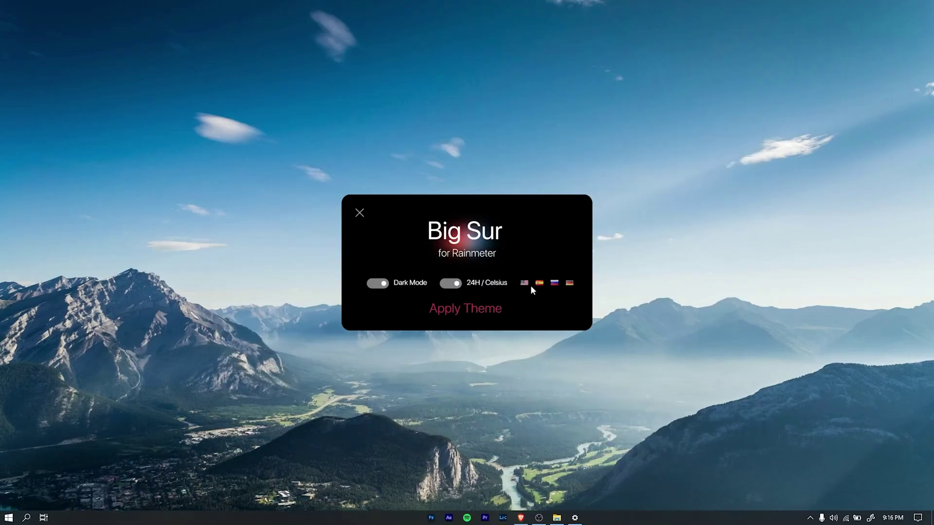
click(459, 308)
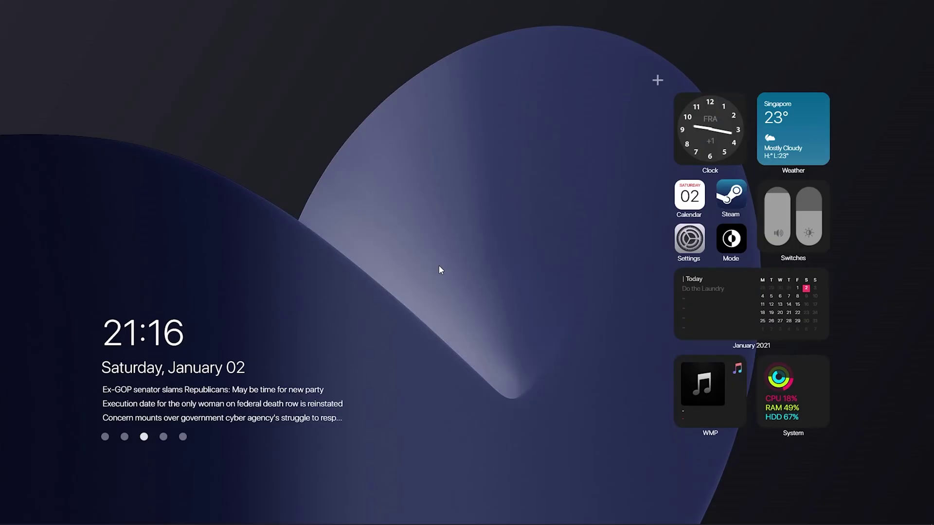
Close the analog Clock widget and place a Notes widget left of Weather
click(659, 82)
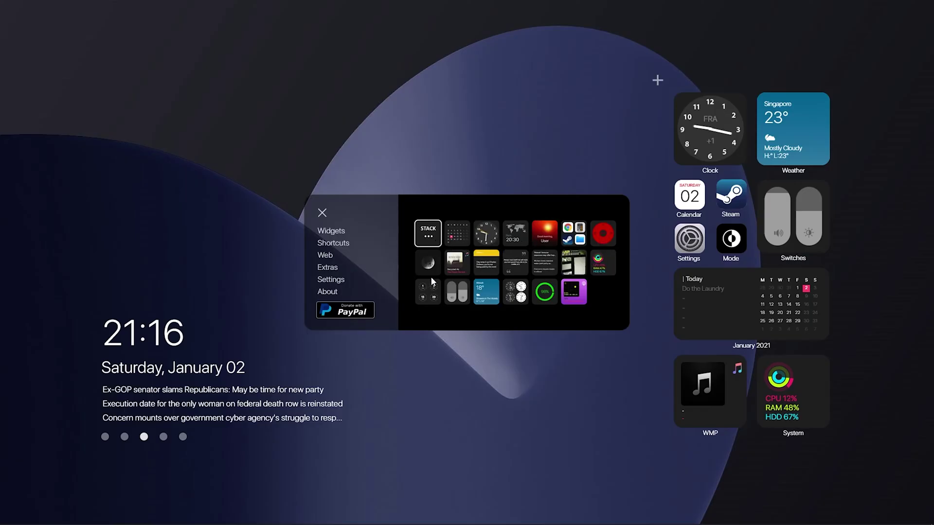
right_click(708, 132)
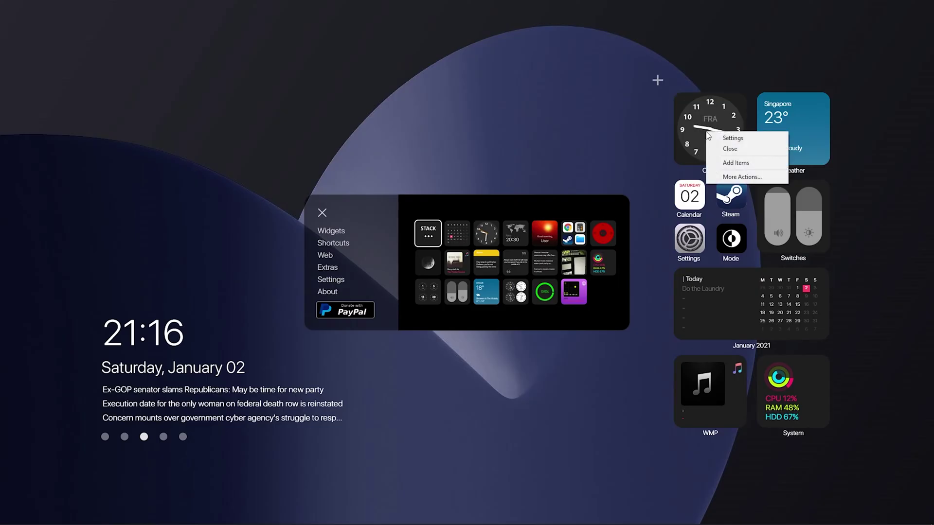
click(741, 149)
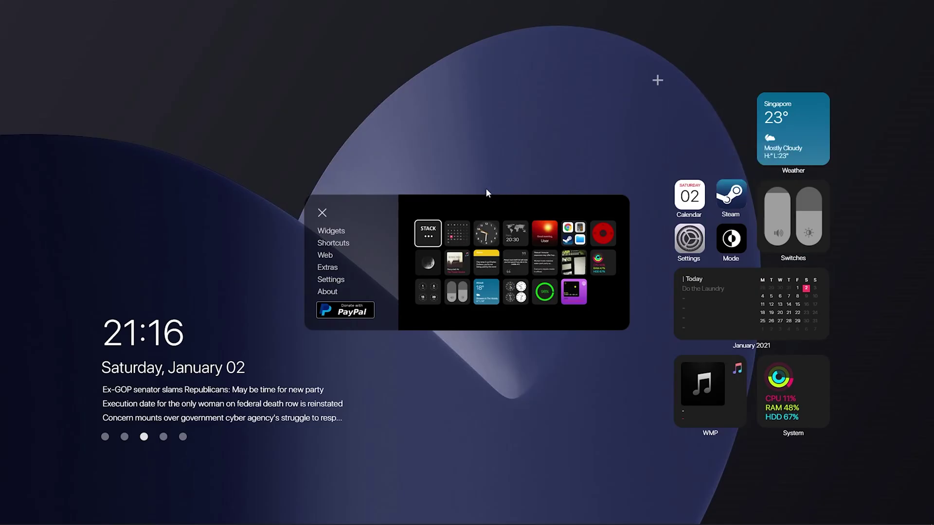
click(490, 264)
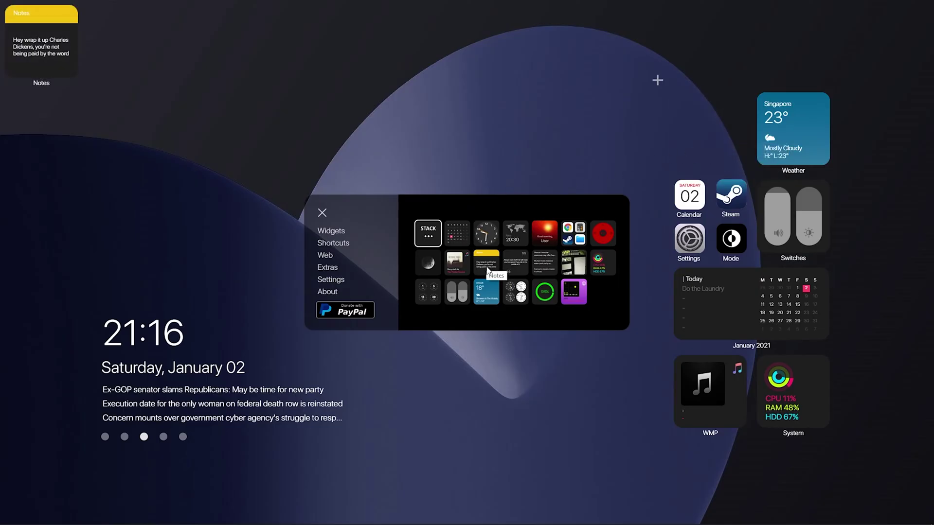
drag(27, 22, 693, 98)
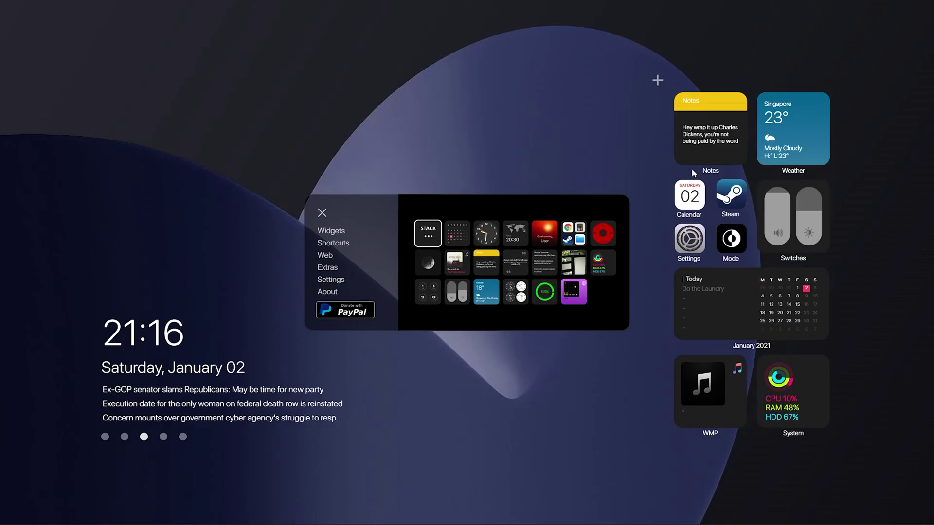
Close the Calendar and Steam widgets
right_click(692, 196)
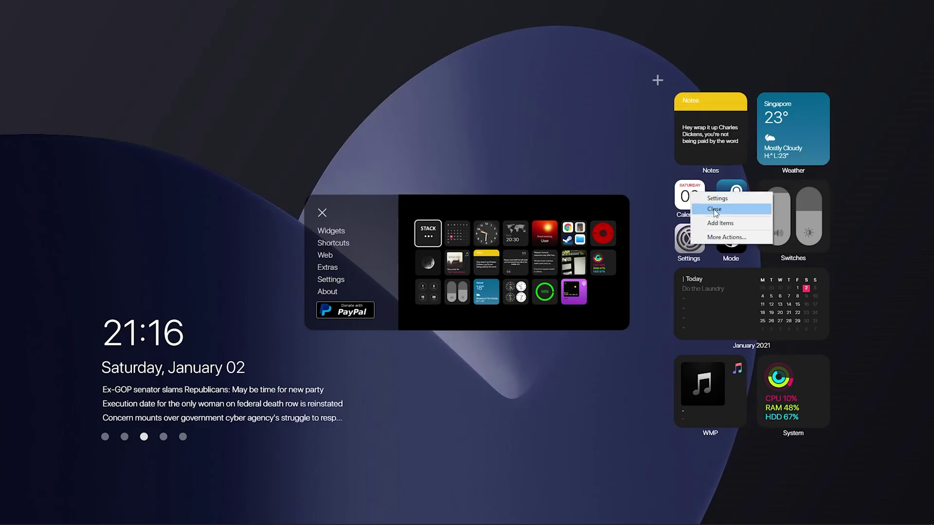
click(720, 209)
right_click(733, 195)
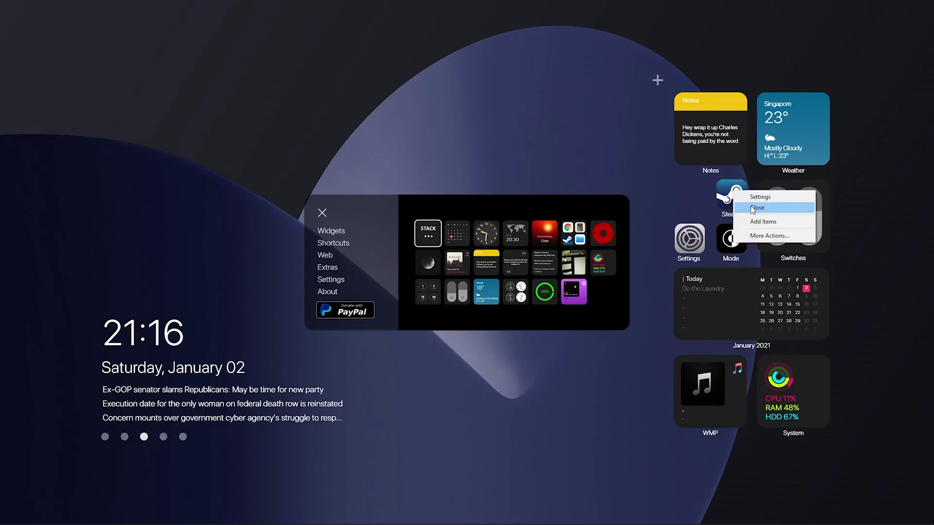
click(743, 207)
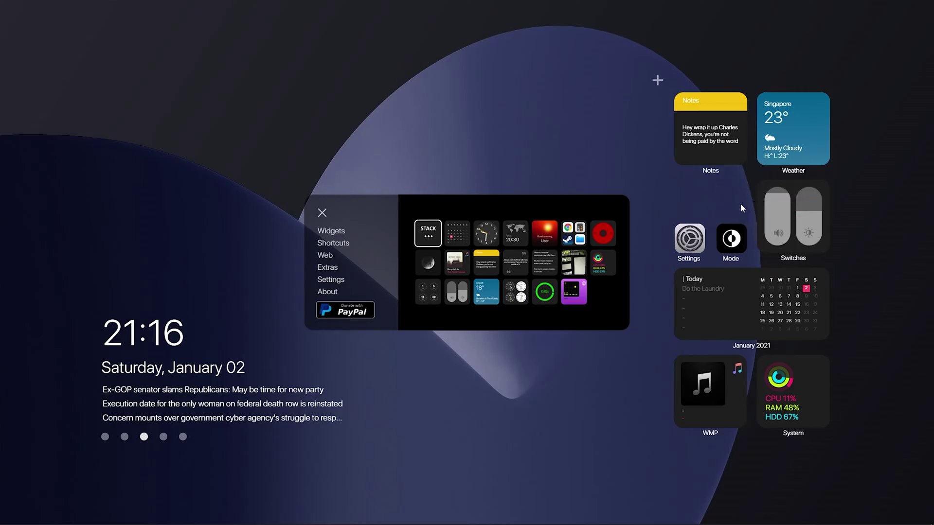
Switch the gallery to app shortcuts and place Zoom and VSCode shortcuts on the desktop
click(349, 241)
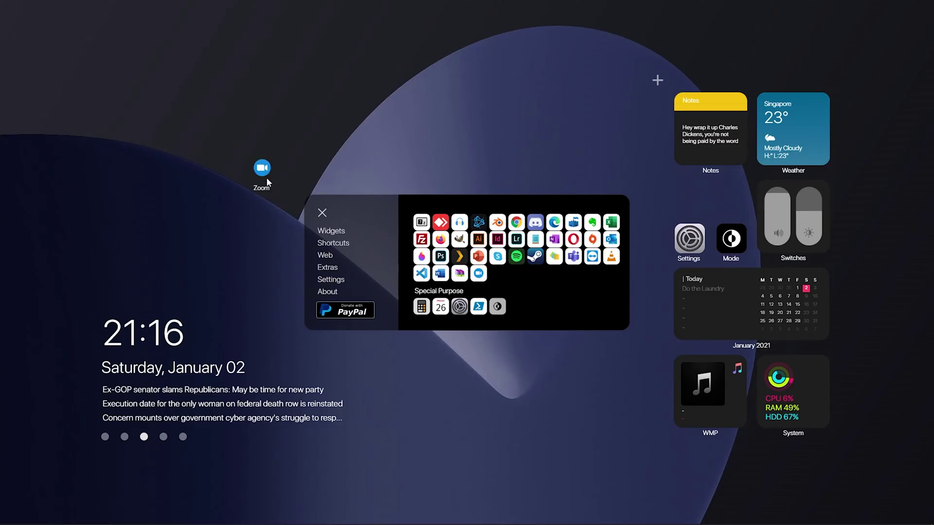
mouse_move(299, 197)
mouse_down()
mouse_move(693, 212)
mouse_move(690, 187)
mouse_move(714, 209)
mouse_up()
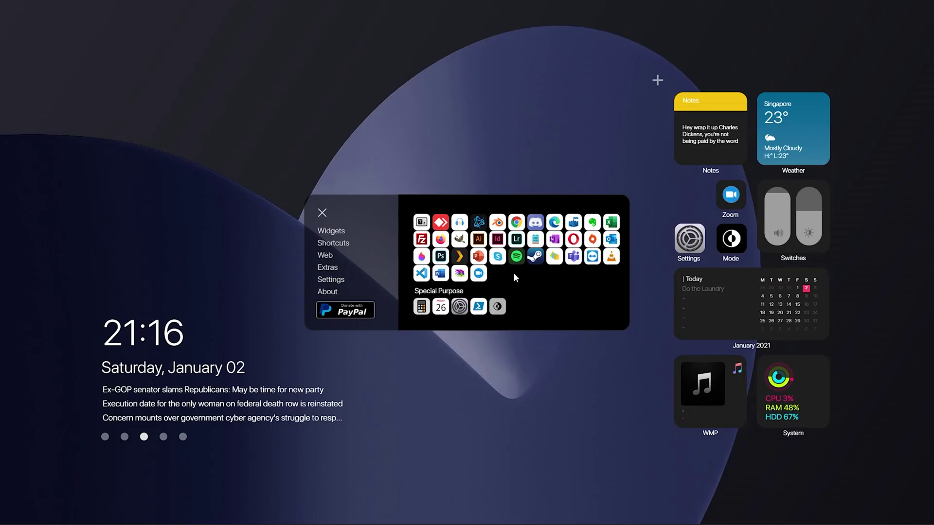
click(421, 273)
drag(22, 20, 699, 194)
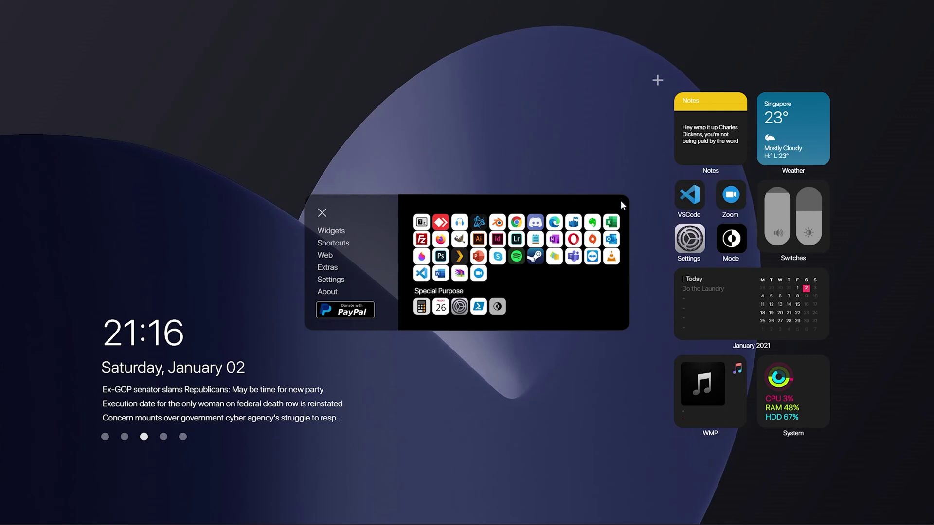
Add Photoshop, Lightroom, Illustrator and InDesign shortcuts in a row below the WMP widget
click(439, 256)
mouse_move(22, 23)
mouse_down()
mouse_move(809, 454)
mouse_move(691, 463)
mouse_up()
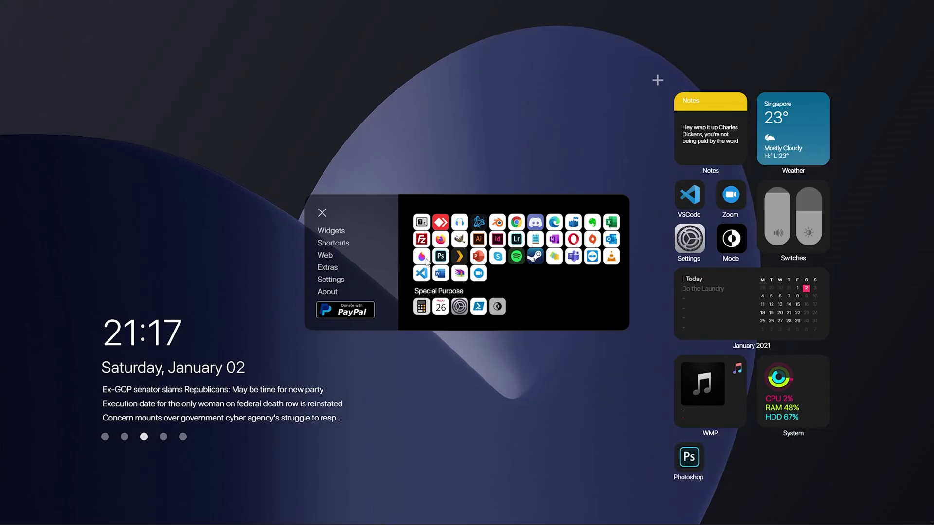
click(516, 239)
drag(20, 19, 726, 452)
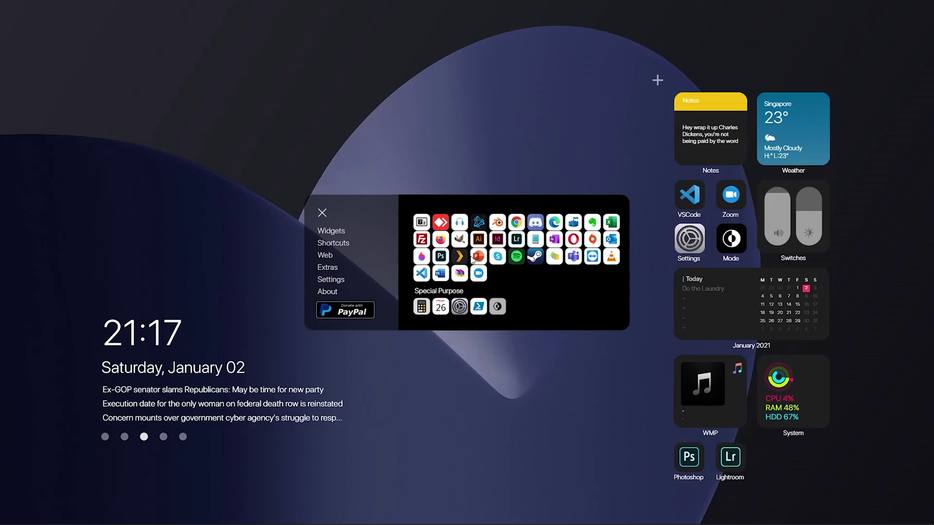
click(478, 239)
drag(20, 21, 776, 459)
click(516, 246)
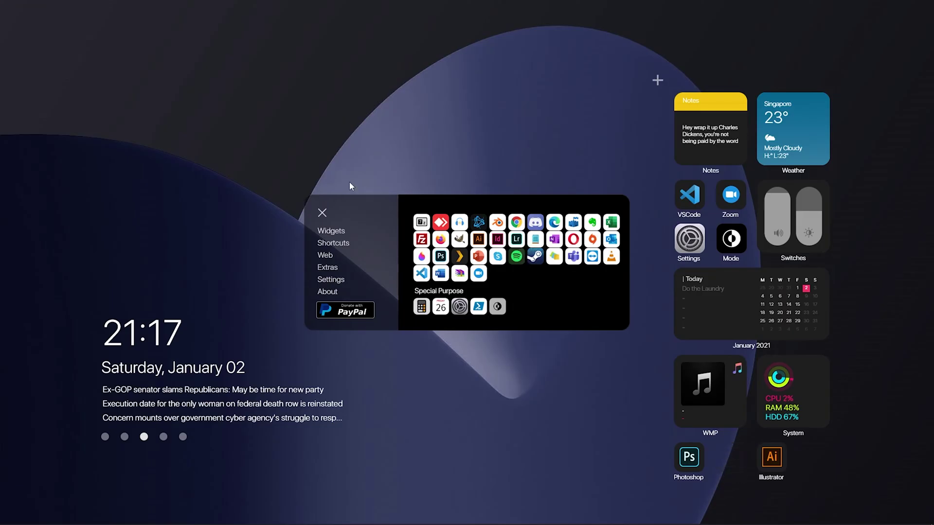
click(516, 242)
click(497, 245)
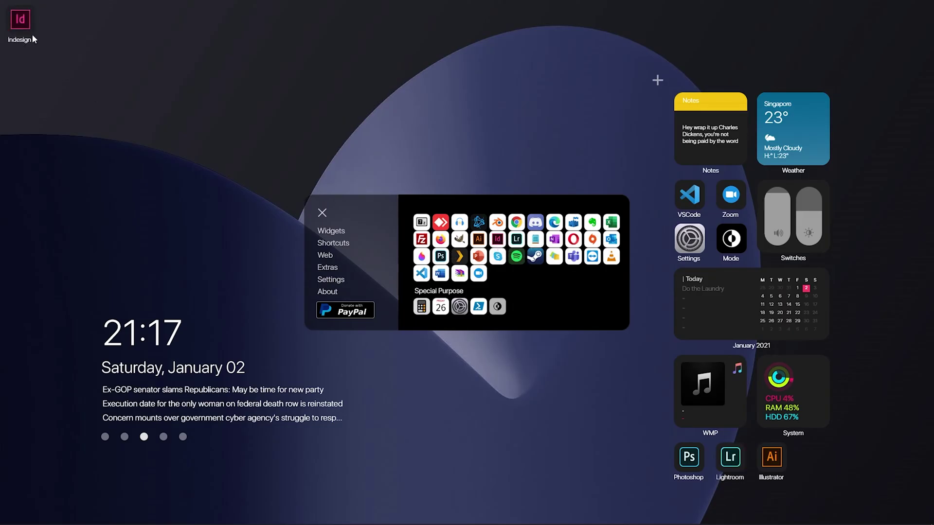
drag(20, 20, 750, 425)
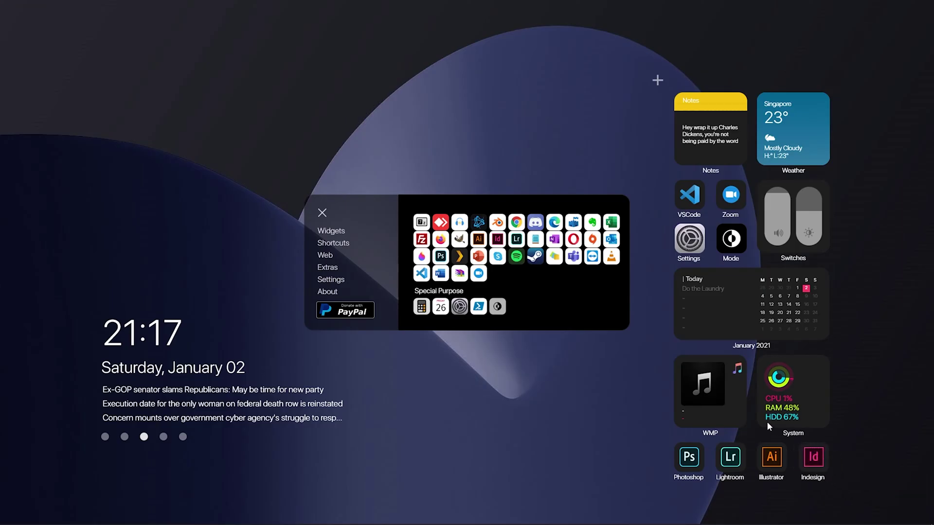
Add the horizontal web/social/videos/games/music/pictures/settings menu bar from the Extras previews
click(331, 259)
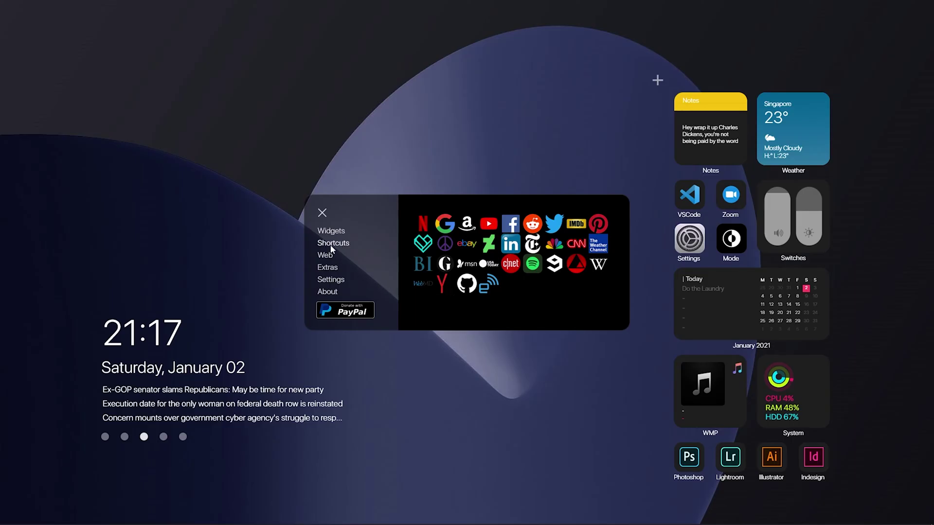
click(331, 273)
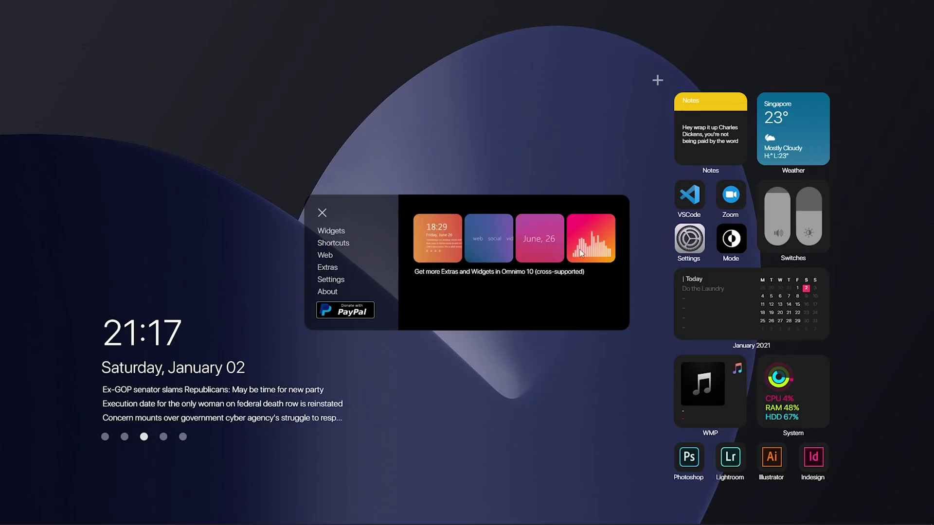
click(485, 252)
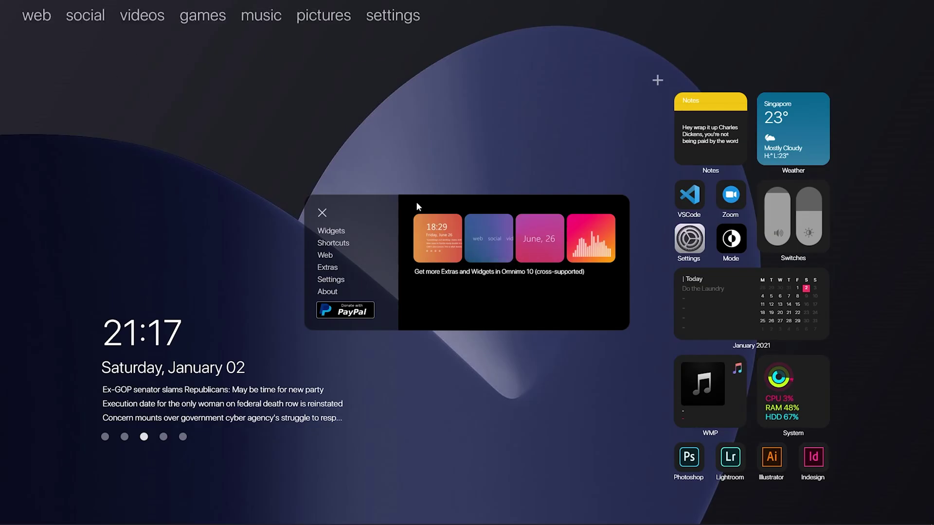
In the skin settings, turn Hide Labels on and switch the clock to 12-hour time
click(338, 281)
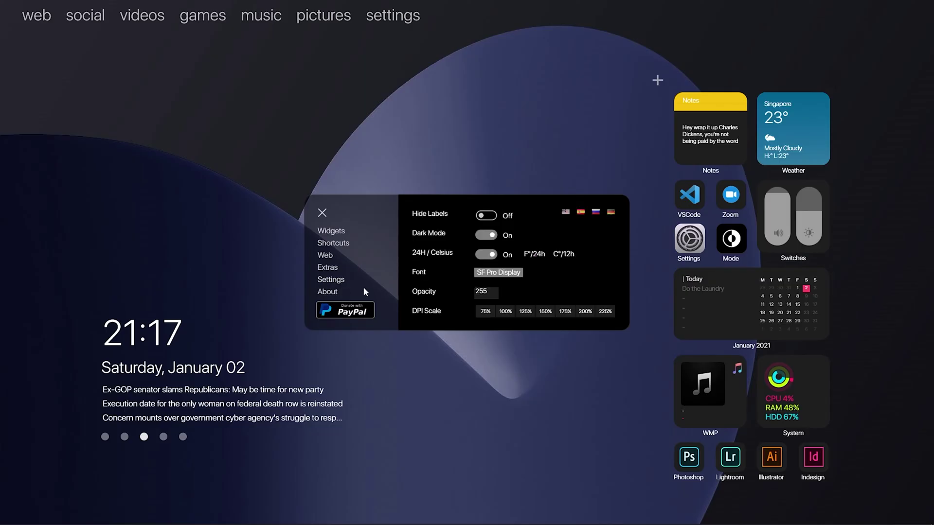
click(486, 219)
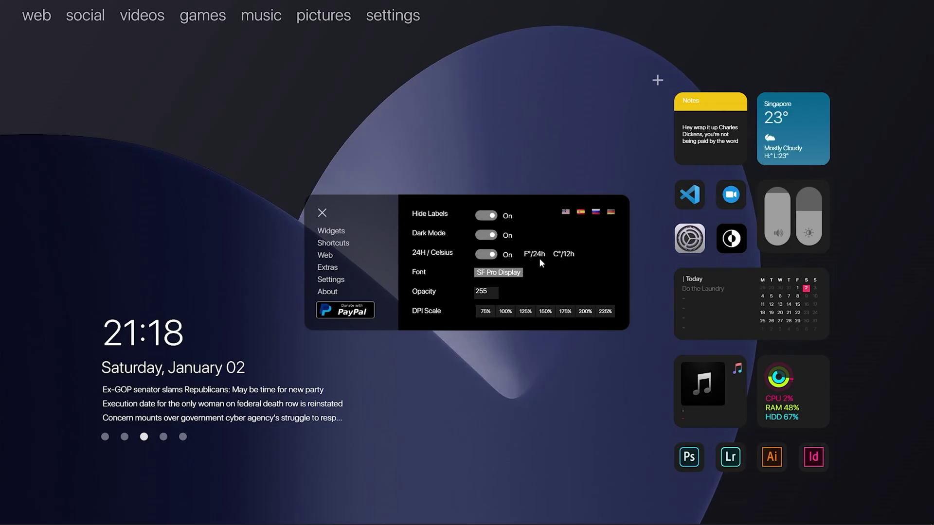
click(566, 257)
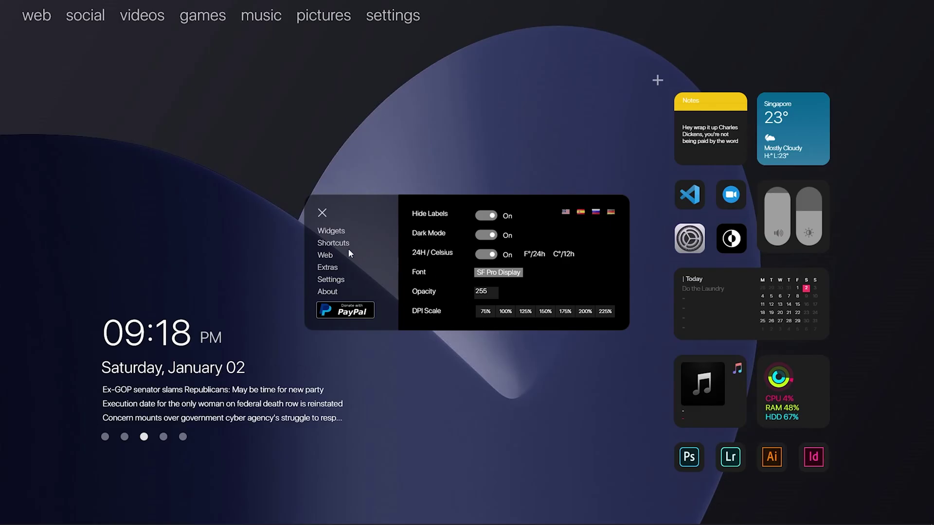
Close the setup panel and set the music widget's player to Spotify
click(322, 213)
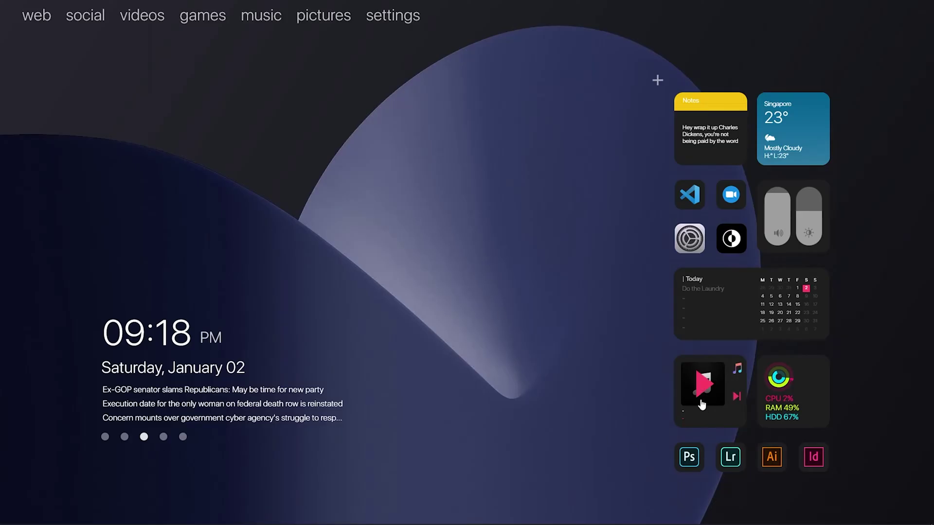
right_click(706, 415)
click(730, 416)
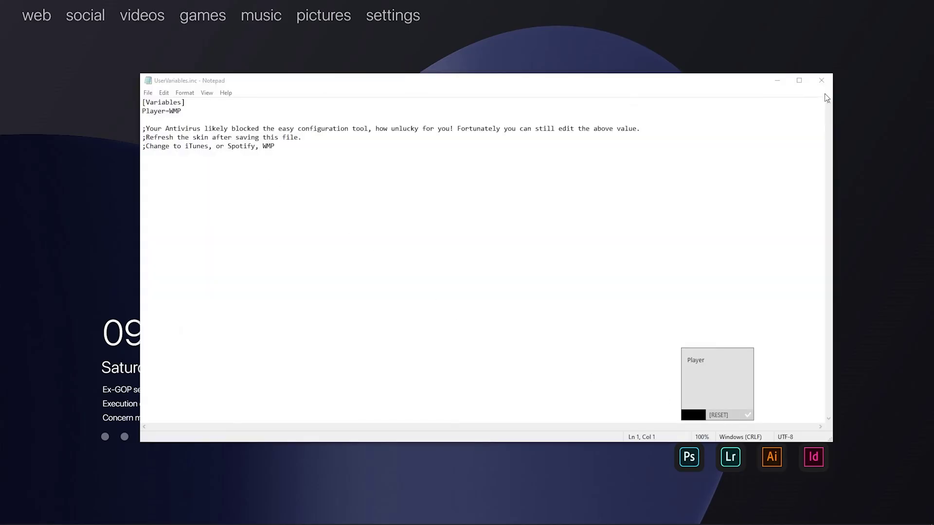
click(821, 81)
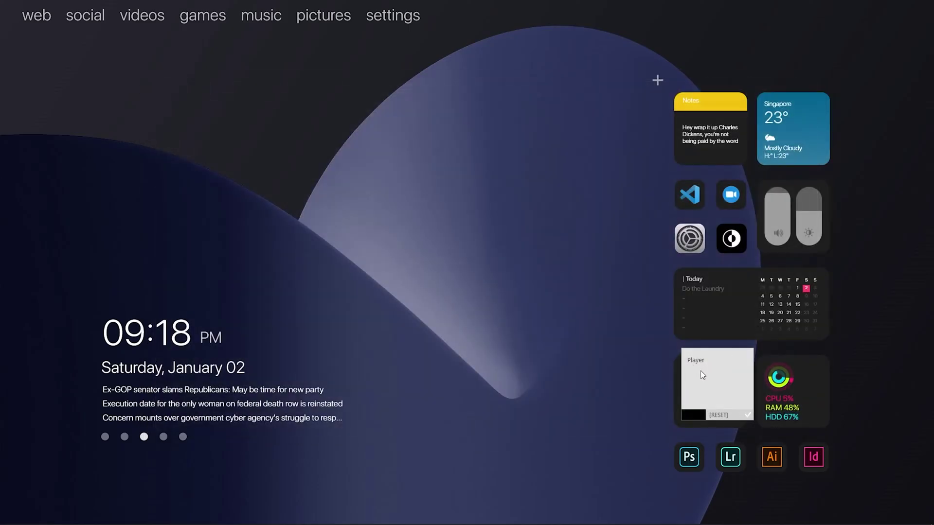
click(708, 362)
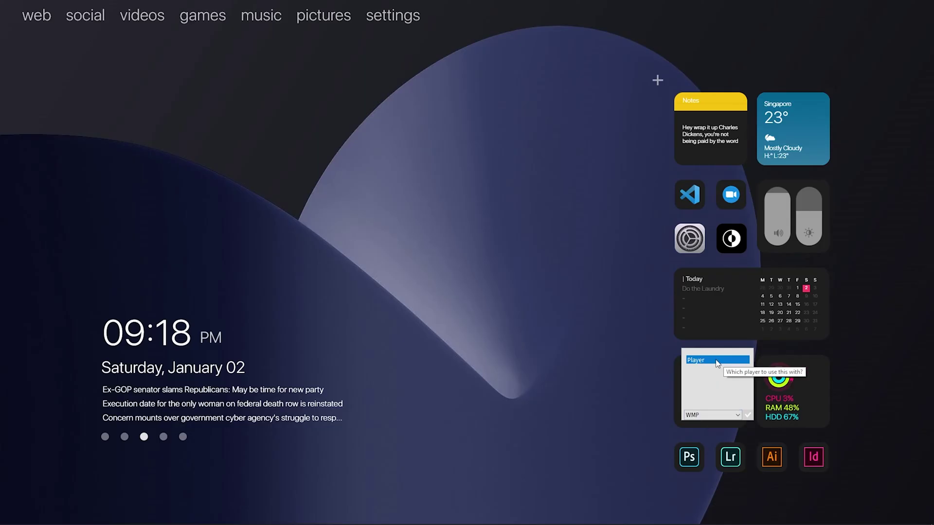
click(739, 417)
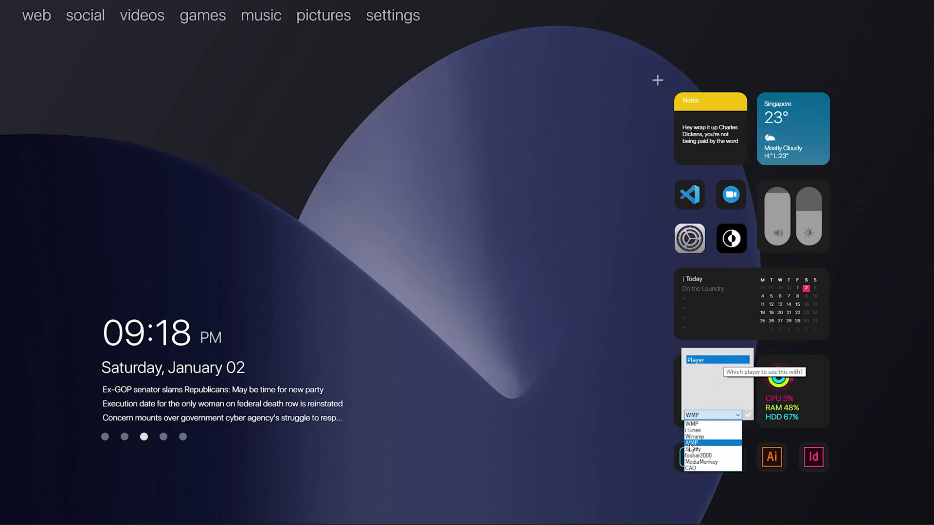
click(717, 446)
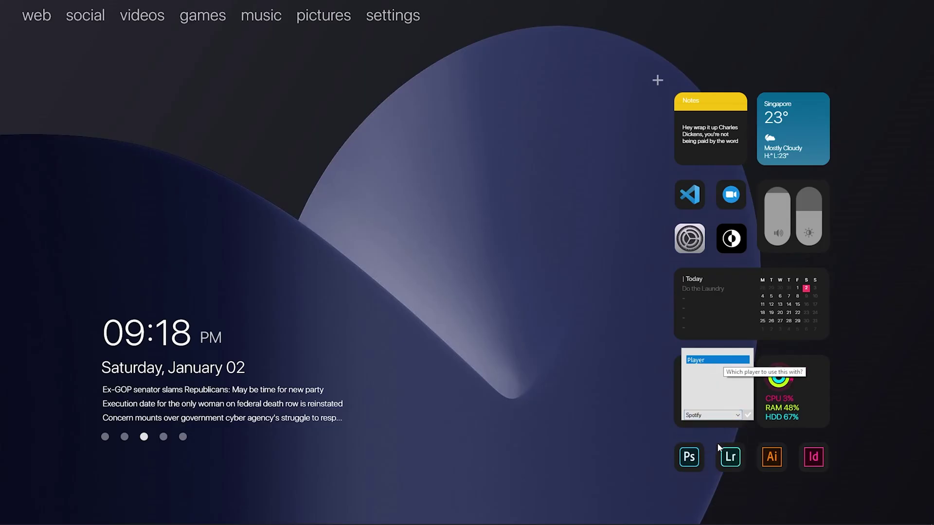
click(747, 416)
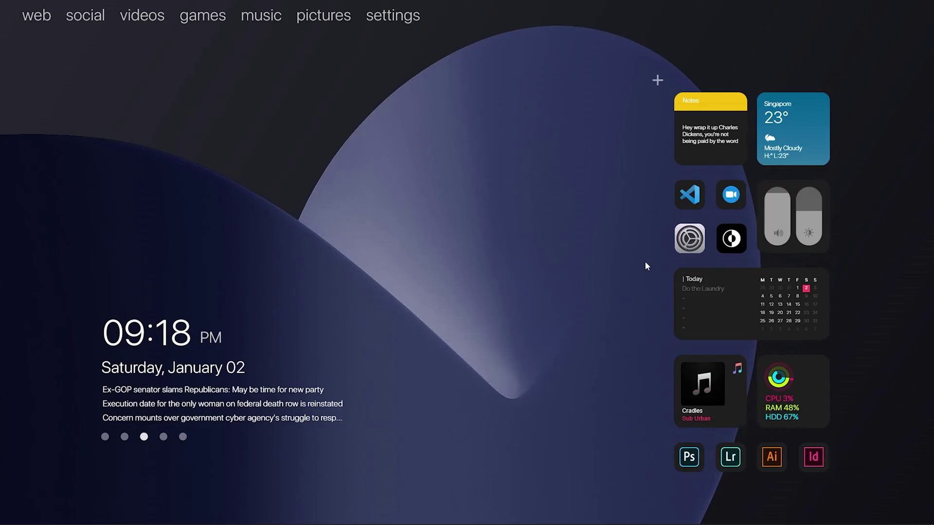
Open the weather widget's settings
right_click(776, 131)
click(798, 138)
click(821, 81)
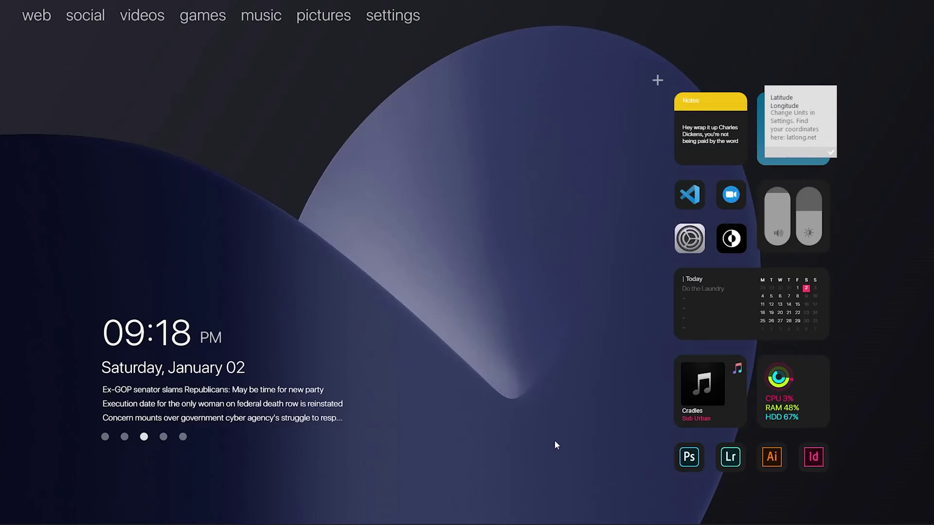
Look up London's coordinates on LatLong.net, with the browser shrunk beside the widgets
click(520, 516)
click(430, 8)
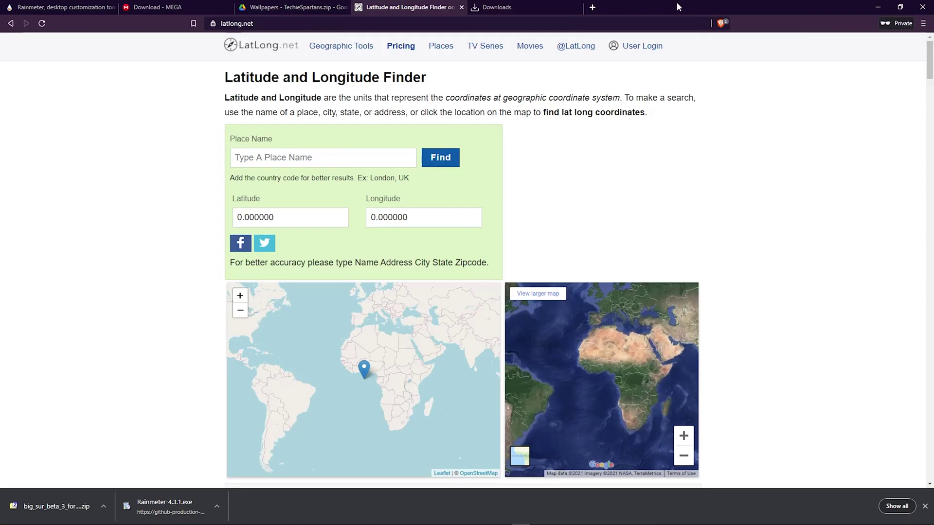
drag(676, 7, 334, 33)
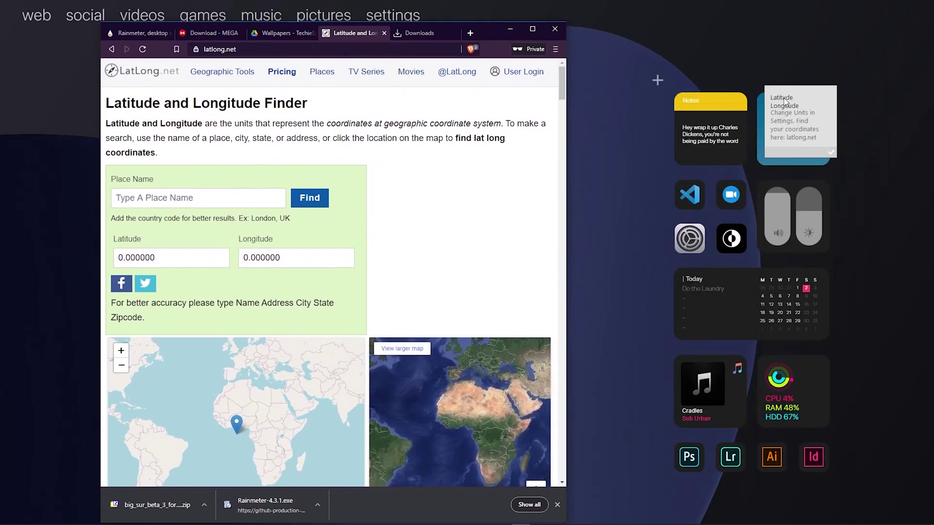
click(236, 200)
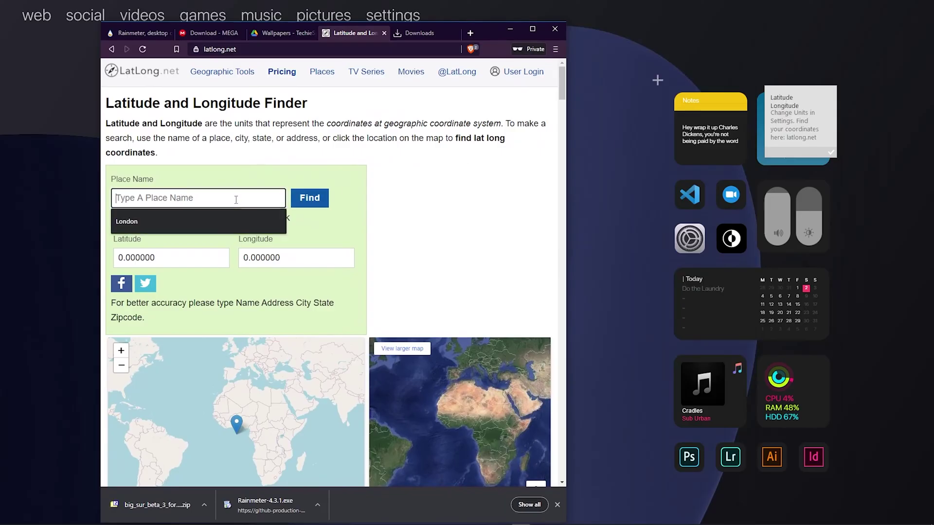
click(200, 222)
click(309, 200)
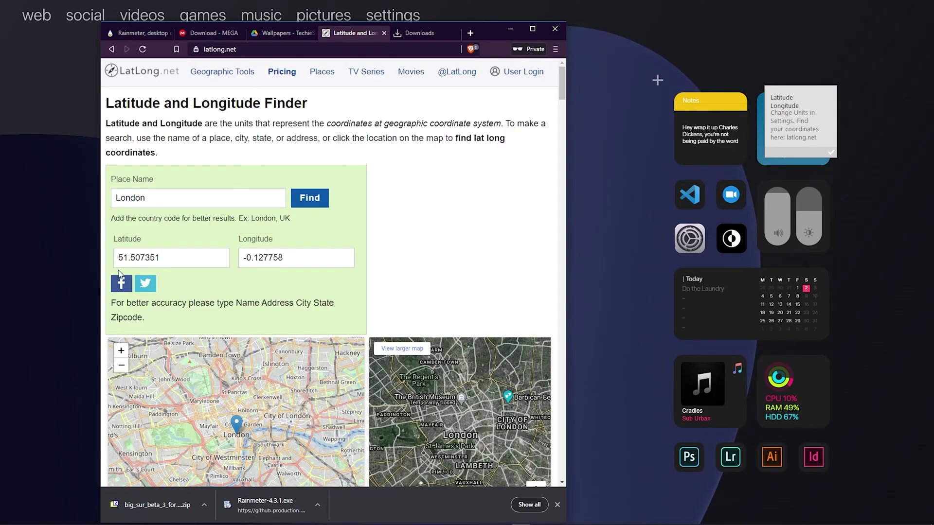
drag(163, 259, 119, 260)
key(ctrl+c)
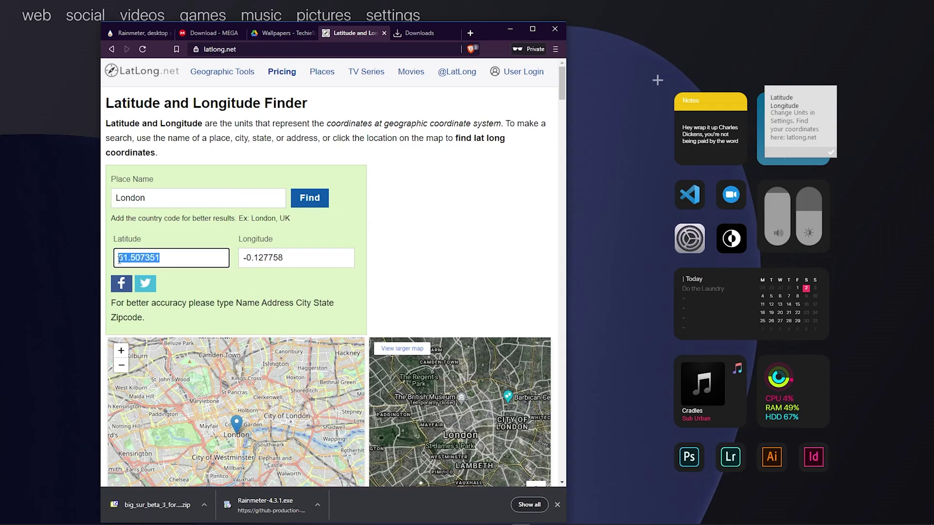
Paste London's latitude and longitude into the weather widget, then maximise the browser on the Wallpapers page
click(792, 91)
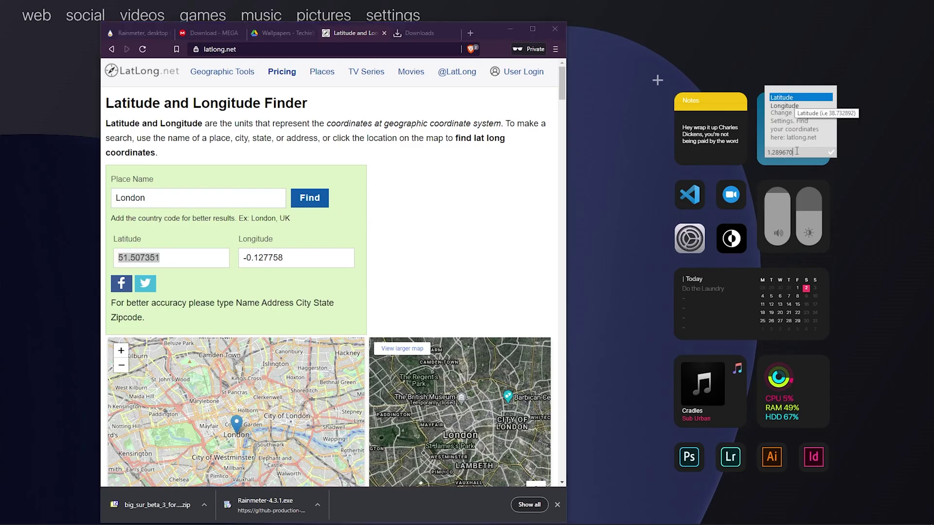
key(ctrl+a)
key(ctrl+v)
click(787, 105)
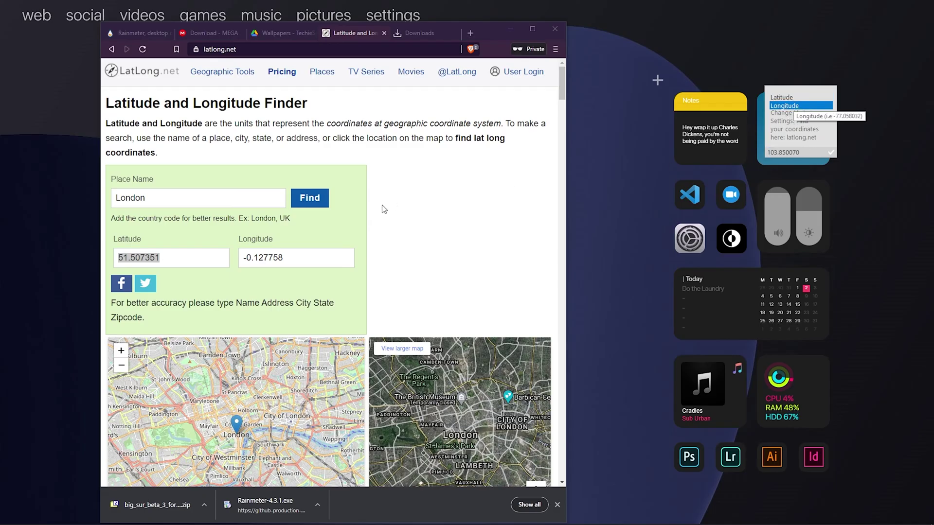
click(287, 258)
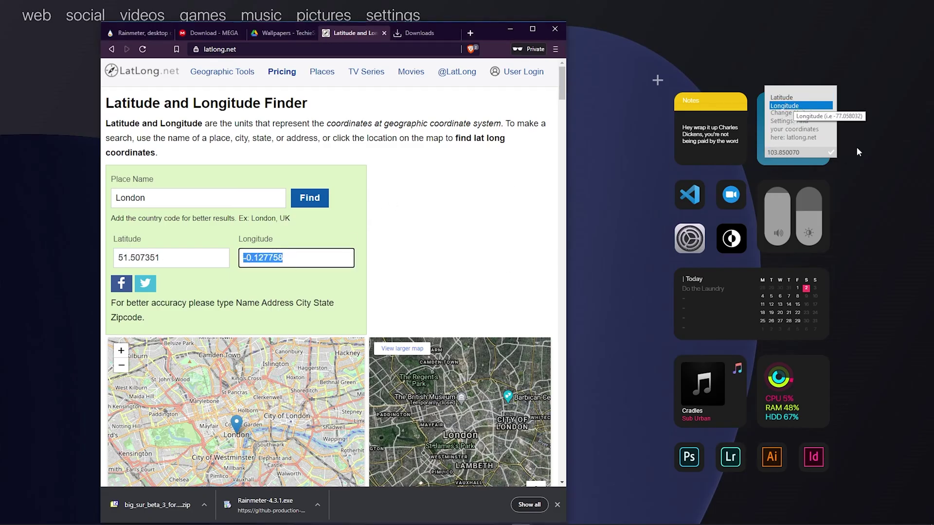
click(798, 152)
key(ctrl+a)
text(-0.127758)
key(Return)
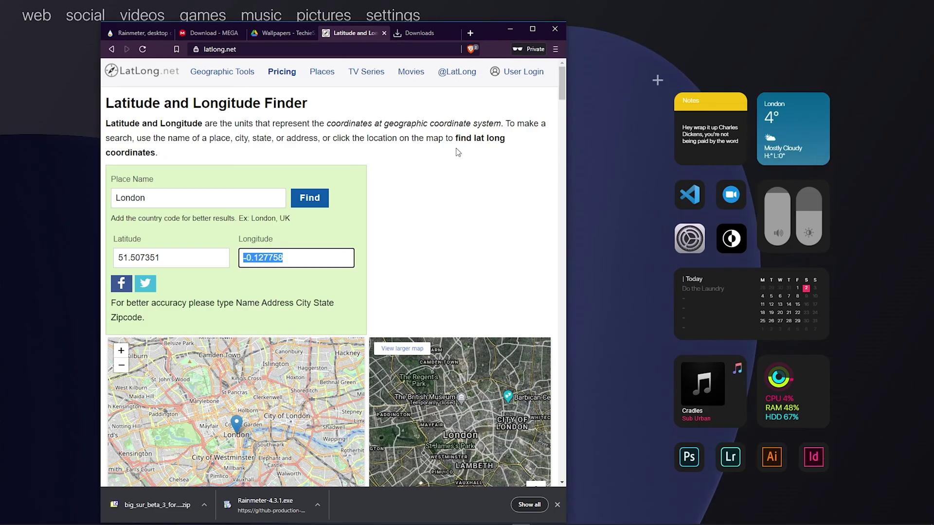
click(532, 29)
click(300, 10)
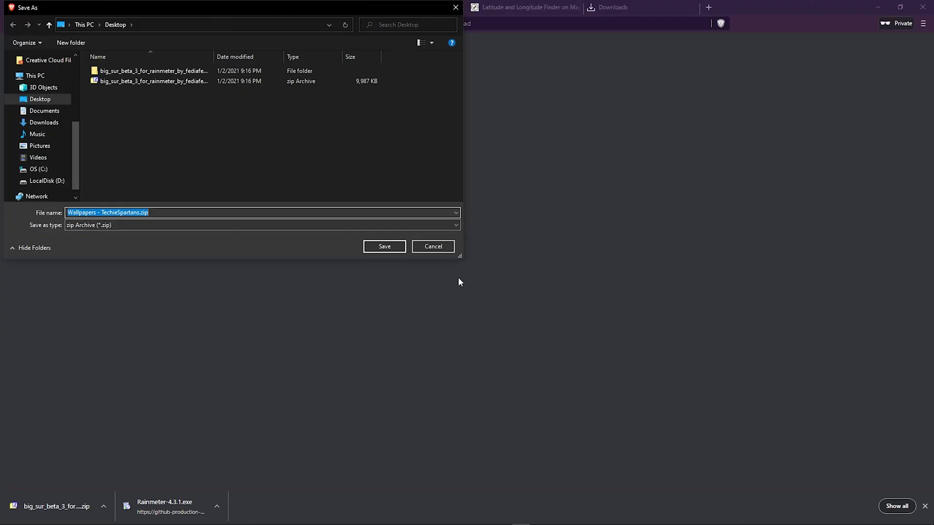
Save Wallpapers - TechieSpartans.zip to the Desktop and minimise the browser
click(385, 248)
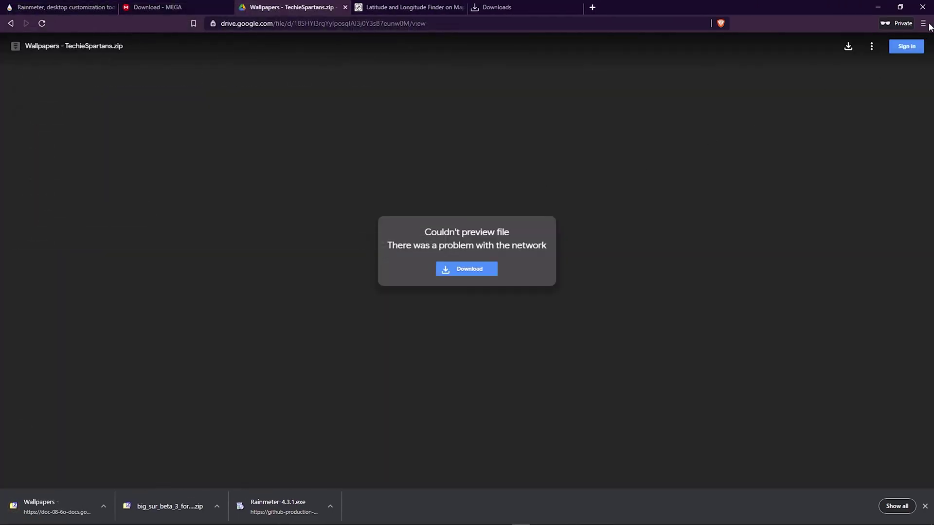
click(879, 9)
Extract the Wallpapers - TechieSpartans zip on the Desktop
click(548, 519)
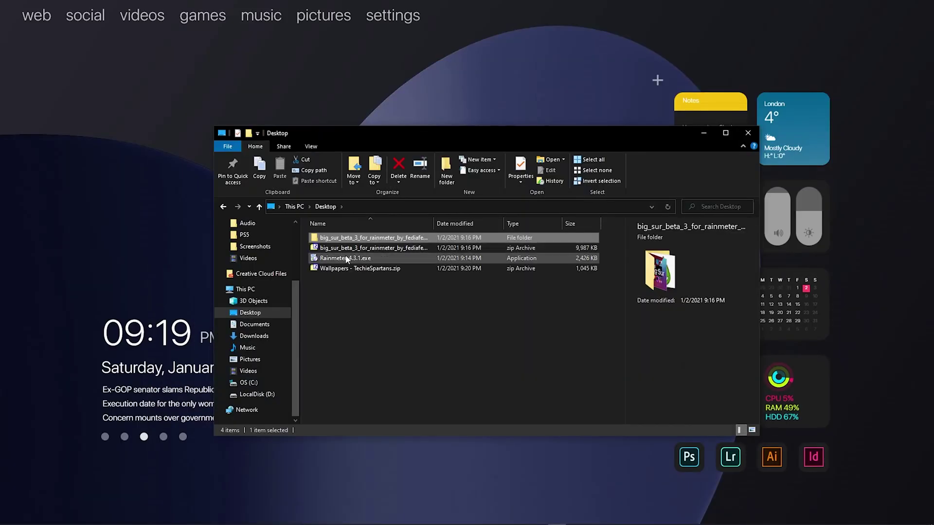
right_click(350, 269)
mouse_move(409, 285)
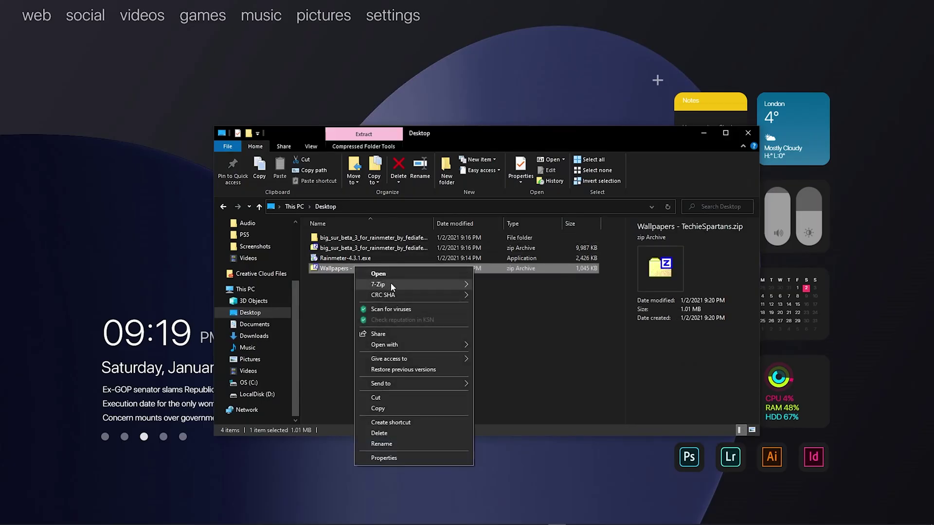
click(509, 317)
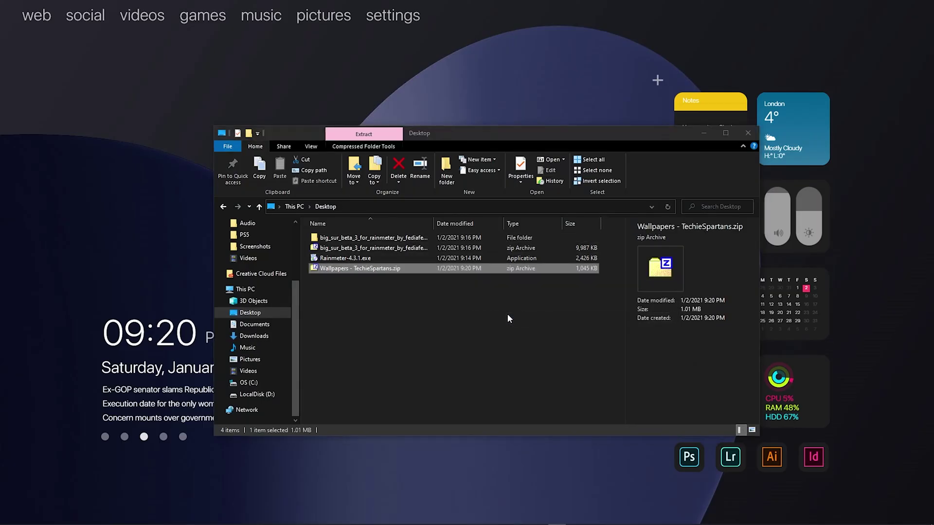
Set sarah-dorweiler-unsplash.jpg as the desktop background and minimise Explorer
double_click(338, 282)
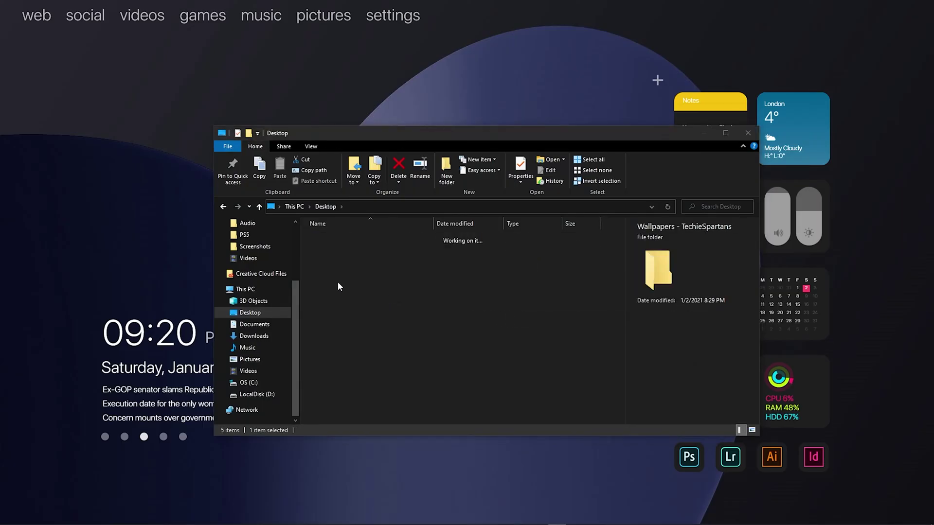
right_click(382, 243)
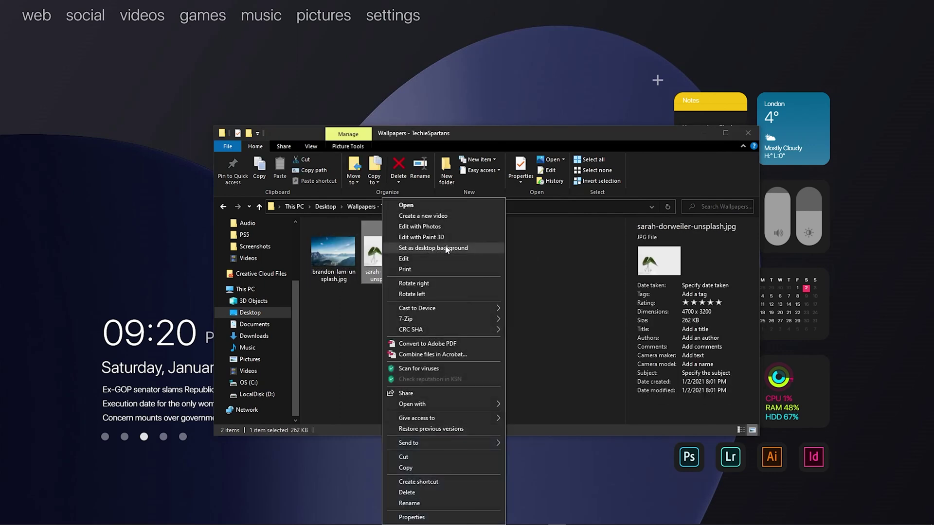
click(459, 248)
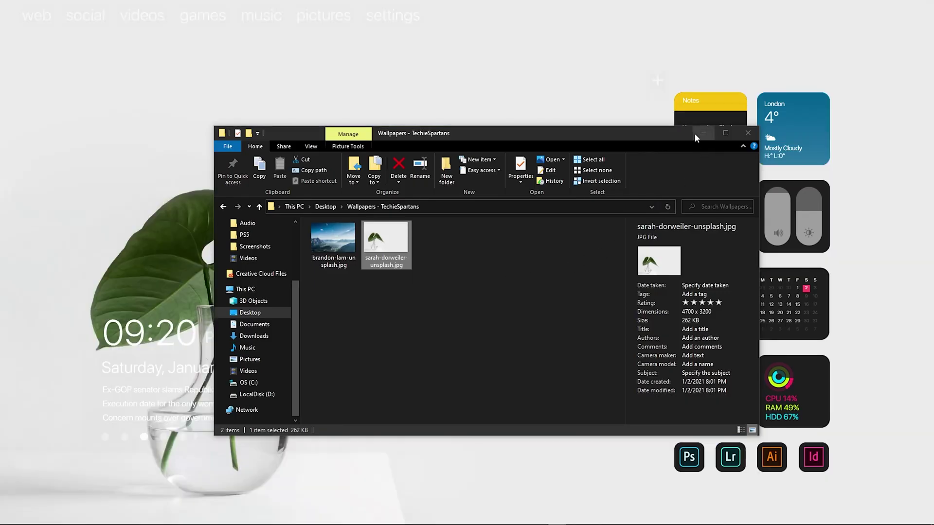
click(702, 133)
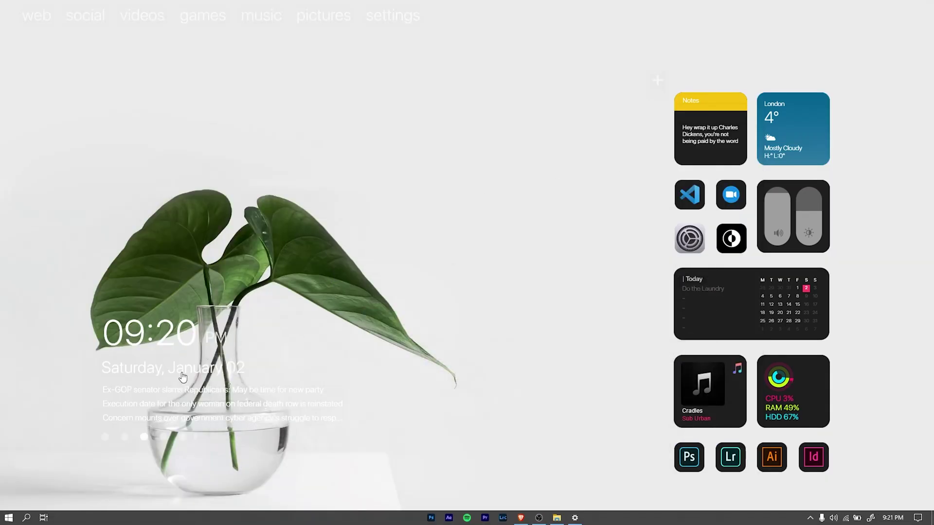
Open the clock and news skin's Item.ini in Notepad via Edit skin
right_click(192, 329)
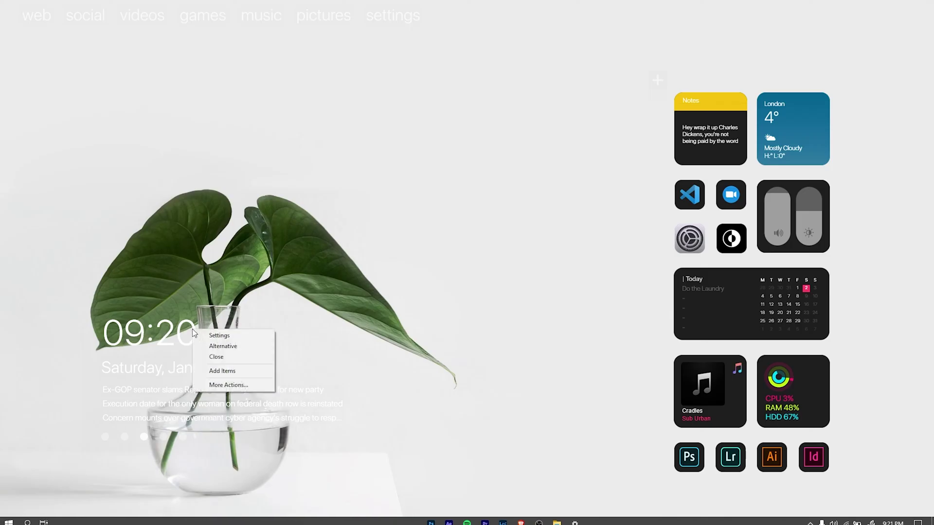
click(250, 388)
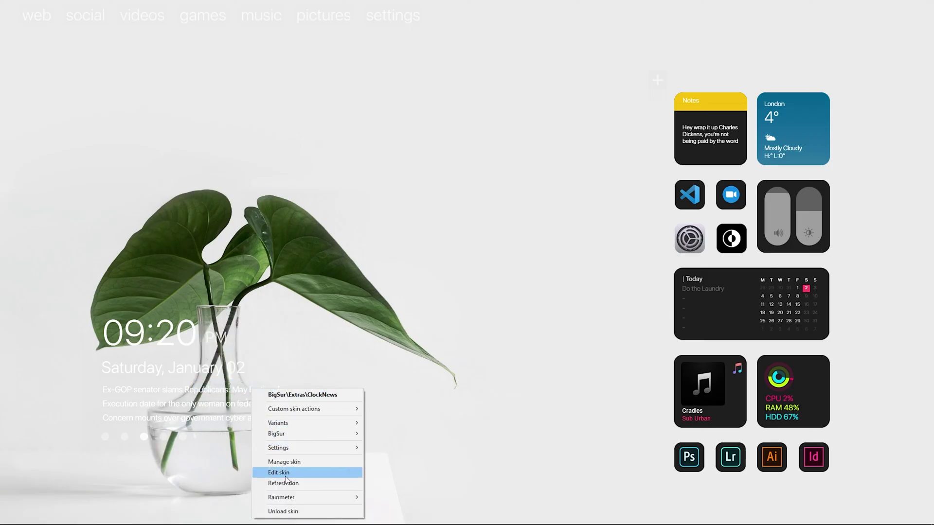
click(305, 473)
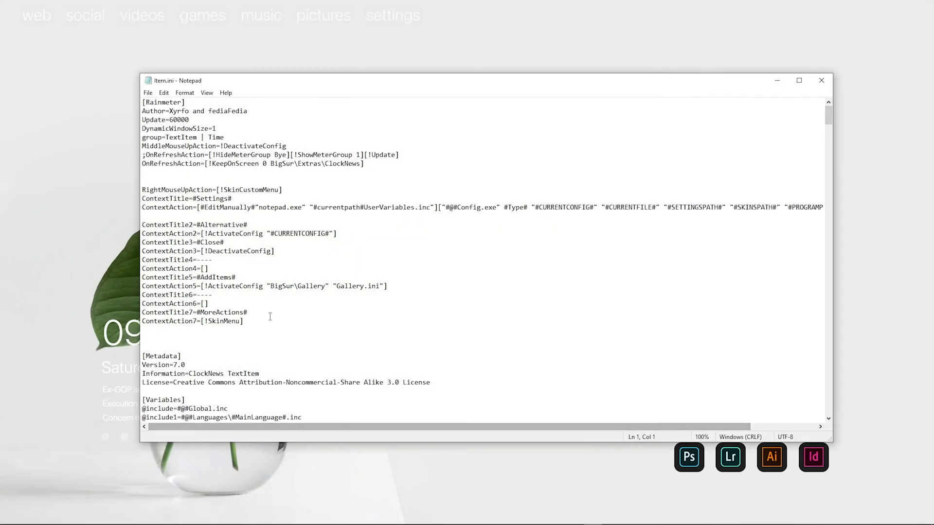
scroll(263, 309, down, 1)
scroll(259, 303, down, 1)
scroll(254, 295, down, 1)
scroll(254, 295, down, 1)
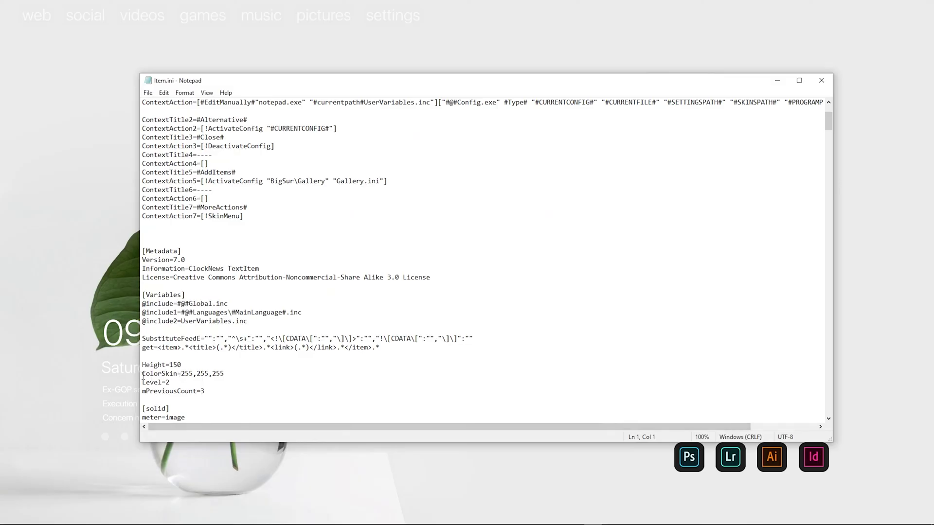
Change ColorSkin to 0,0,0, save the file and exit Notepad
drag(227, 372, 181, 375)
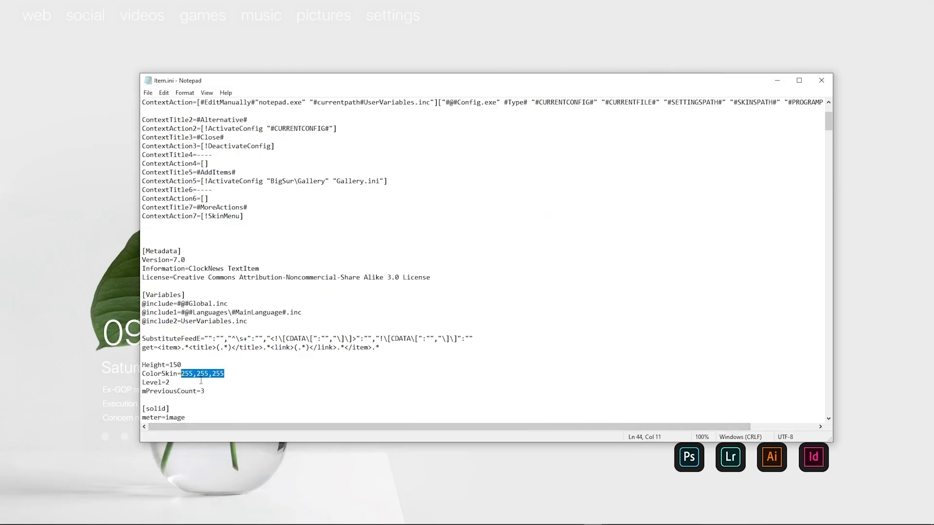
key(BackSpace)
text(0,0,0)
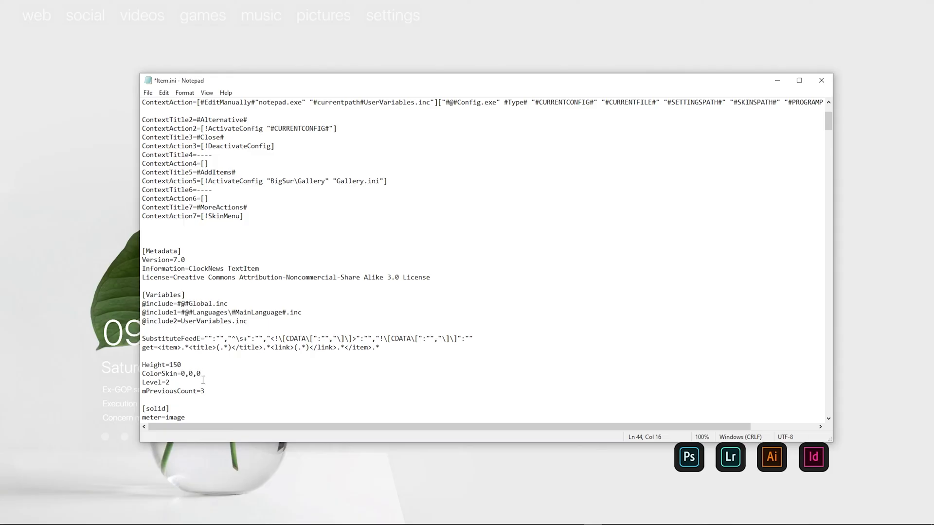
key(ctrl+s)
click(148, 94)
click(179, 135)
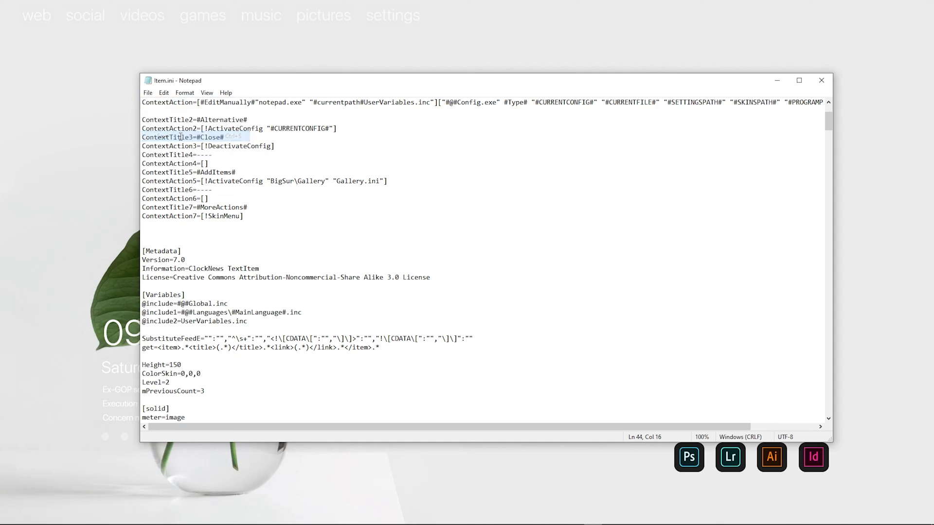
click(149, 92)
click(175, 186)
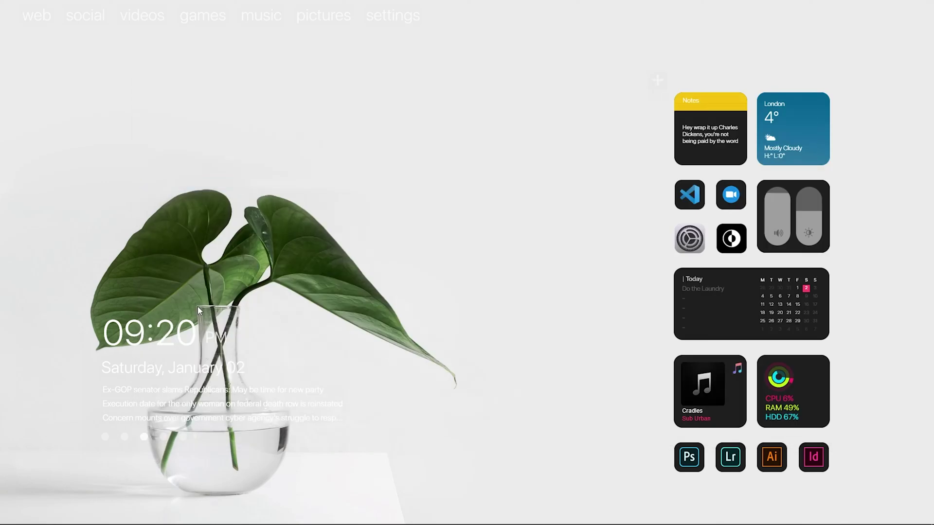
Refresh the clock and news skin so its text turns black
right_click(191, 369)
click(229, 427)
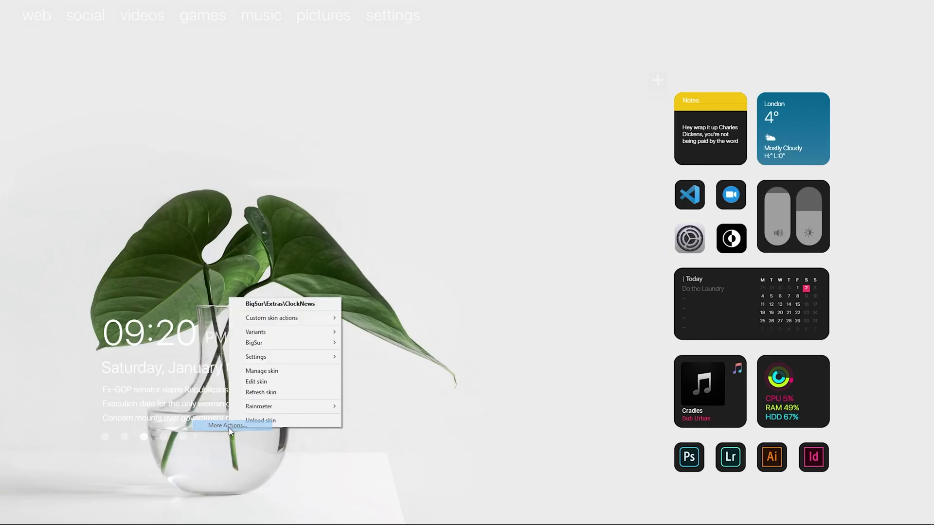
click(284, 392)
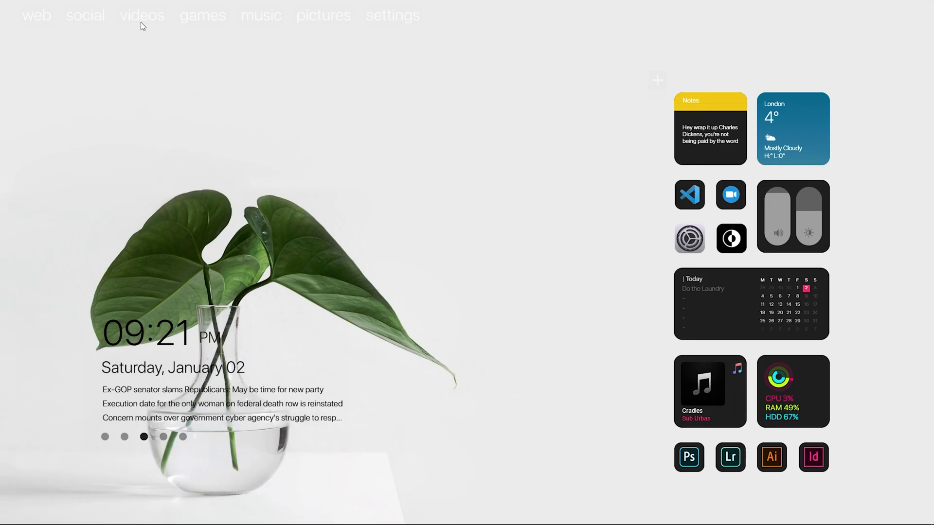
Open the top menu skin's Item.ini in Notepad via Edit skin
right_click(204, 17)
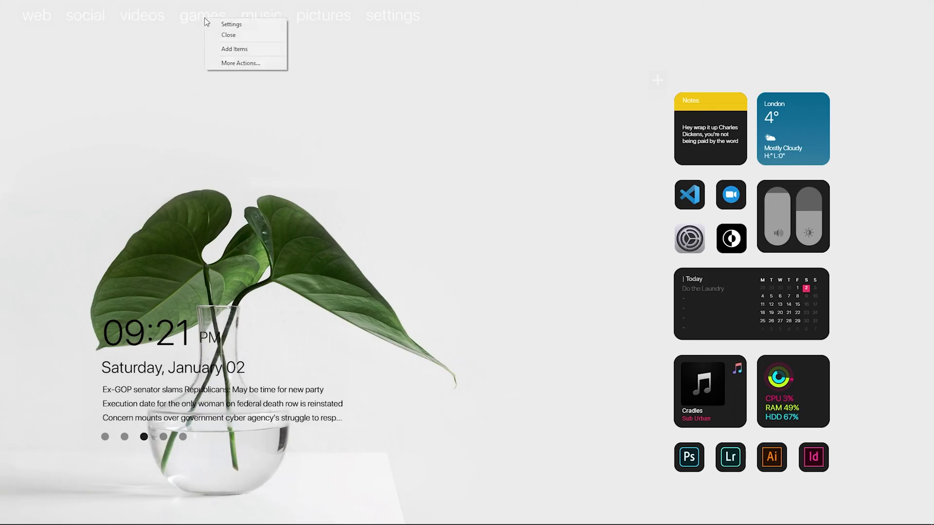
click(233, 63)
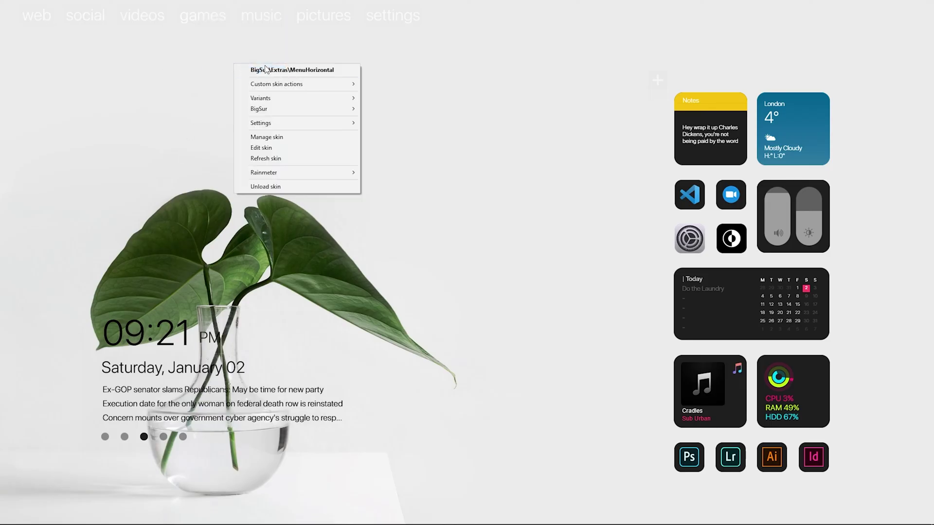
click(295, 149)
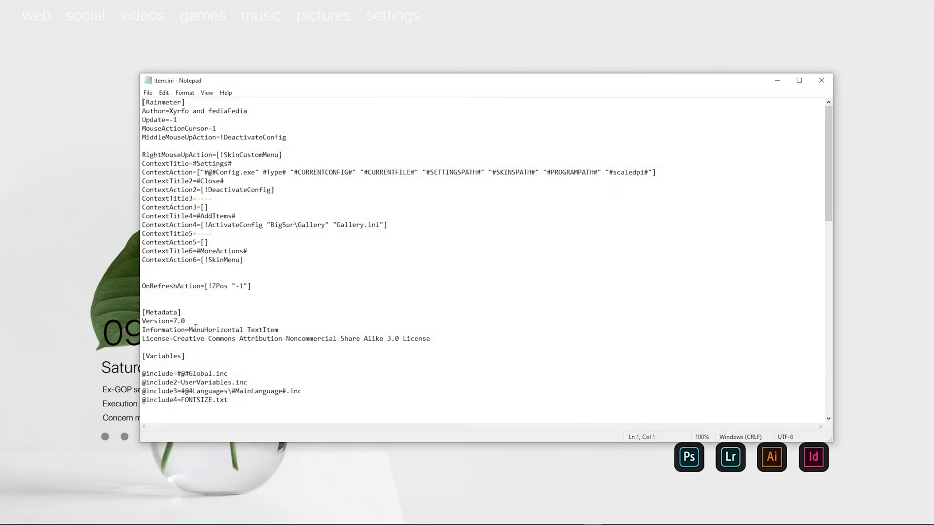
scroll(195, 329, down, 2)
scroll(194, 332, down, 2)
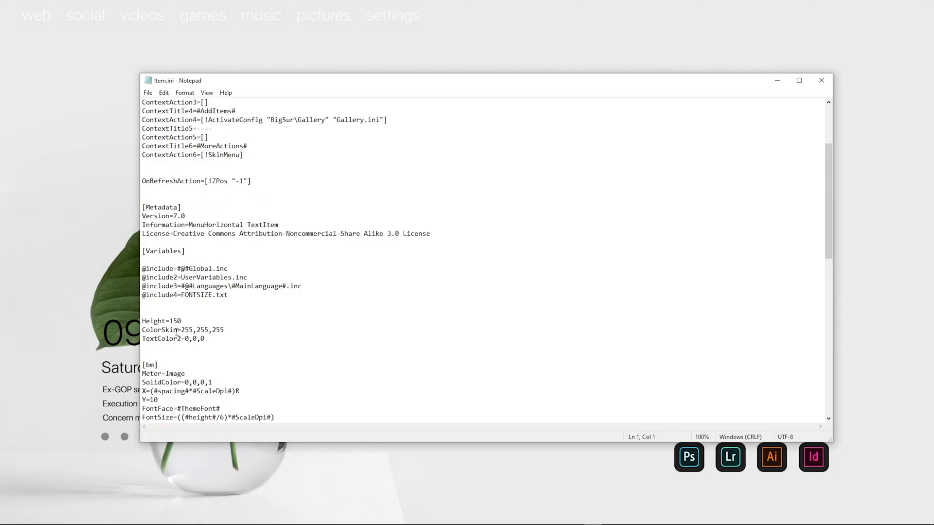
Replace ColorSkin's white value with 0,0,0, save the file and exit Notepad
click(212, 330)
drag(181, 330, 231, 329)
key(BackSpace)
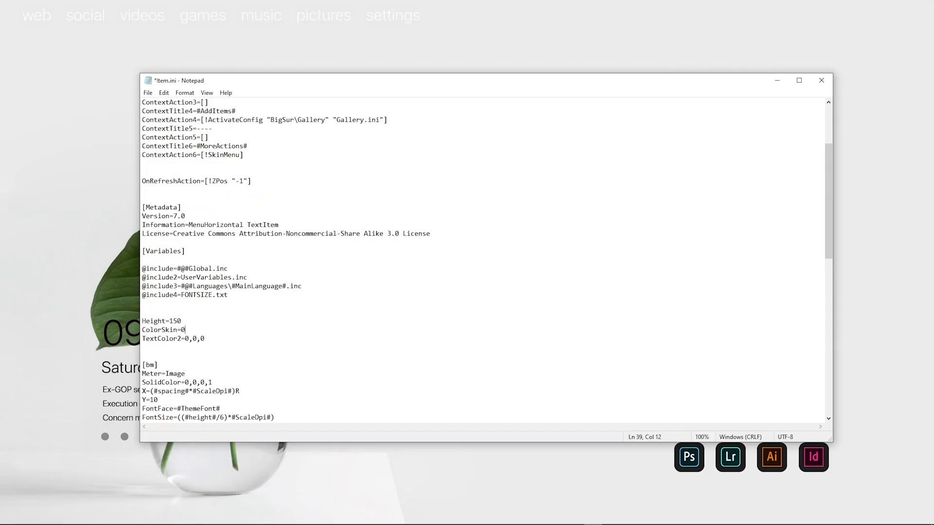
text(0,0)
click(148, 92)
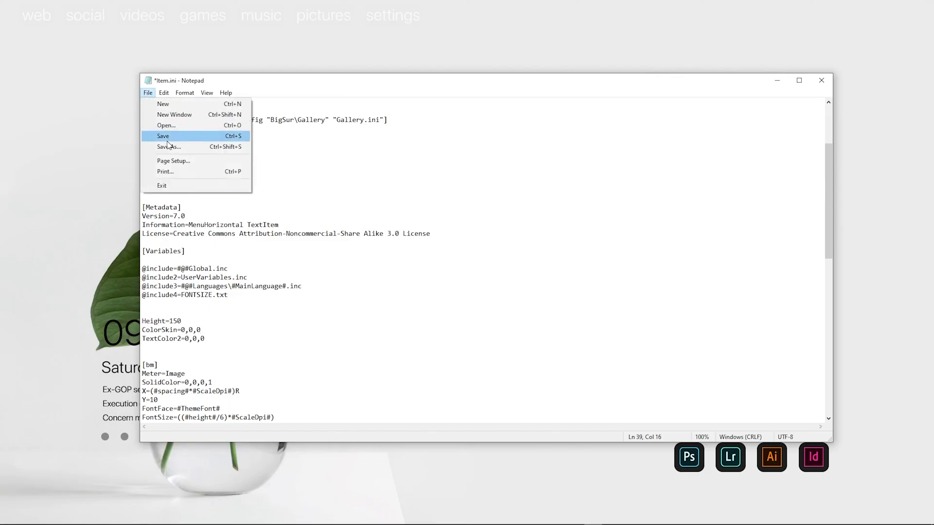
click(165, 138)
click(147, 93)
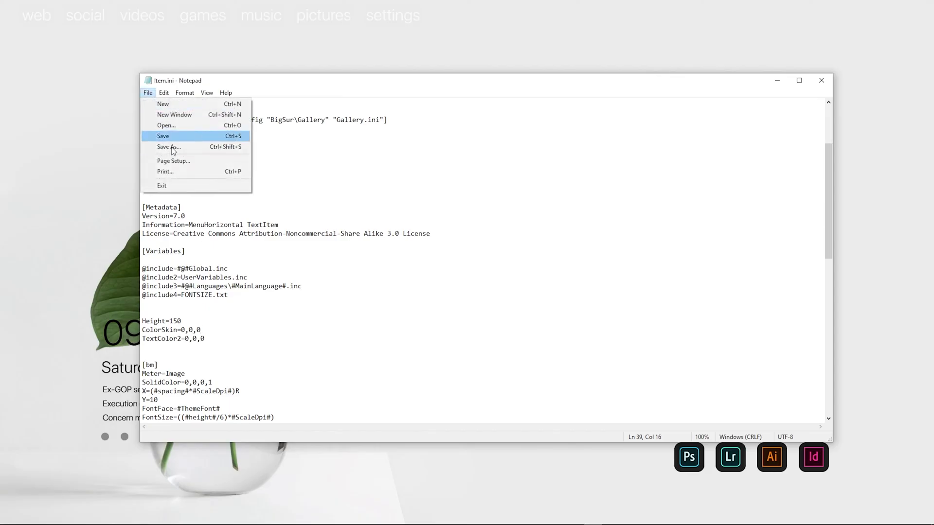
click(168, 186)
Refresh the top menu skin so its labels turn black
right_click(204, 17)
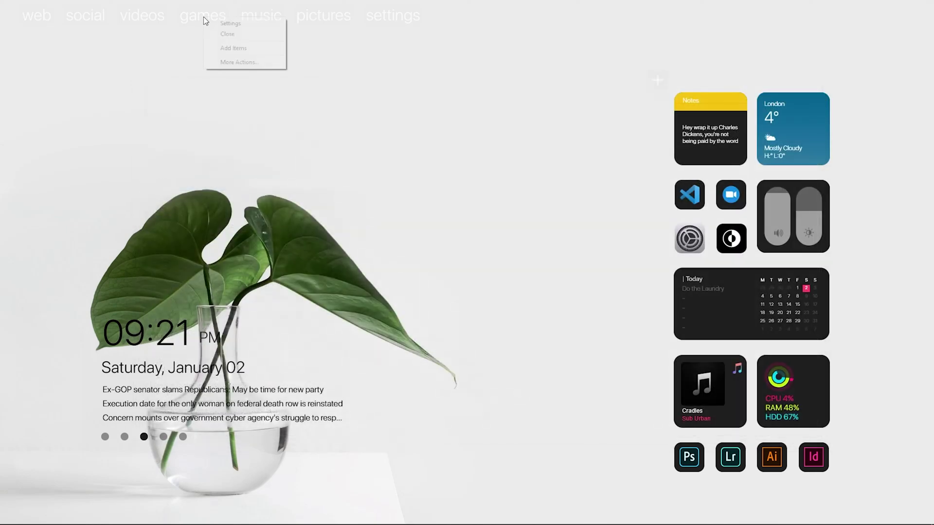
click(238, 65)
mouse_move(301, 86)
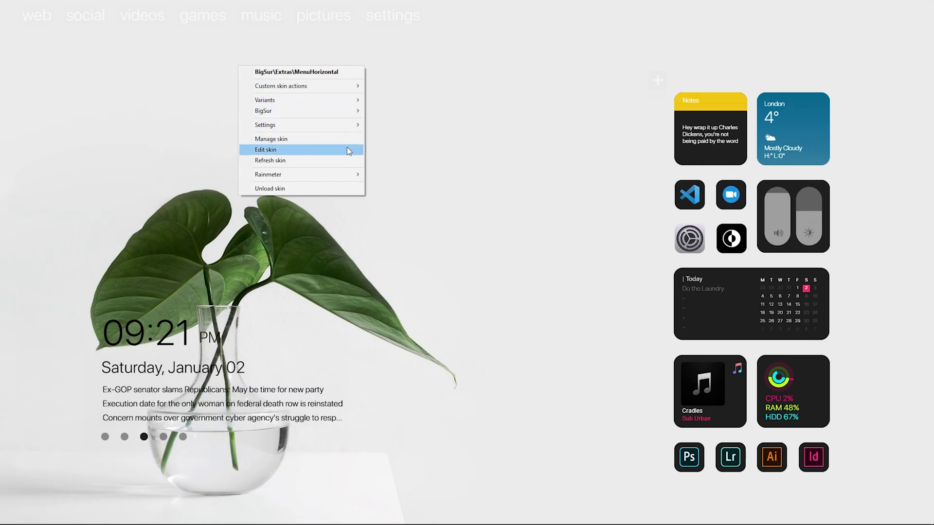
click(343, 160)
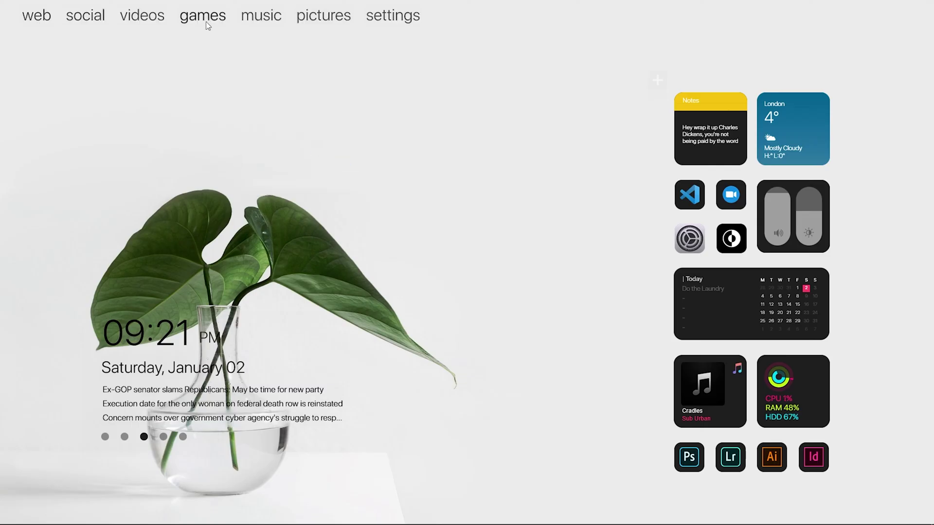
Move the clock and news widget top-left under the menu, then test the volume slider
drag(168, 343, 161, 84)
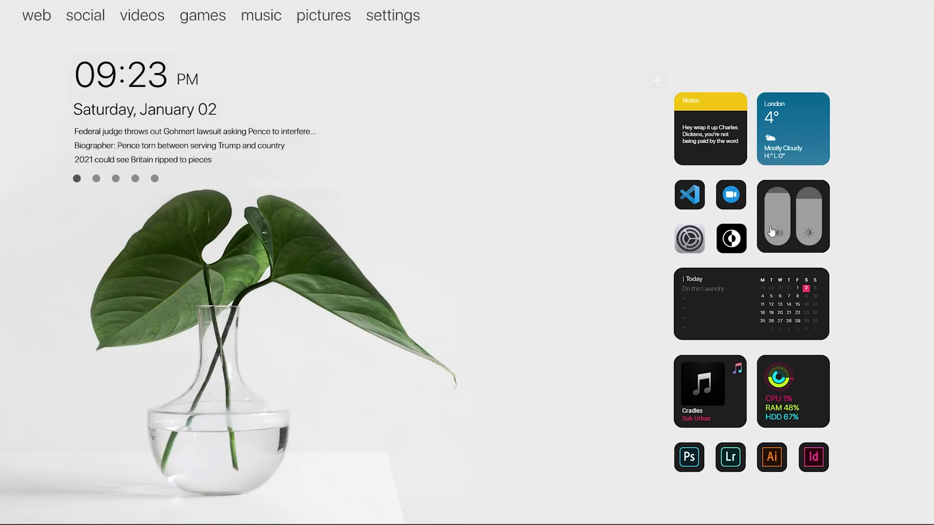
click(775, 220)
click(810, 199)
click(812, 234)
Test the brightness slider and confirm the settings link opens Control Panel, then close it
click(810, 200)
click(775, 205)
click(394, 21)
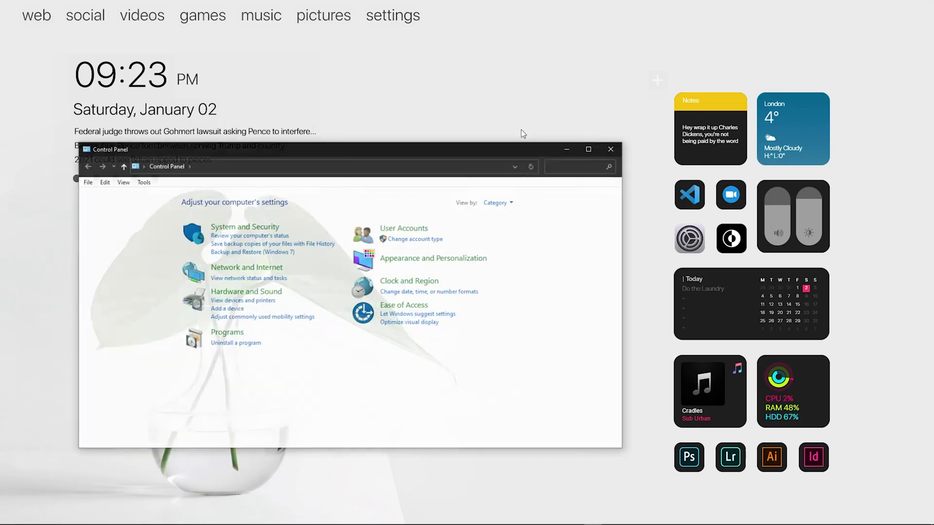
click(613, 152)
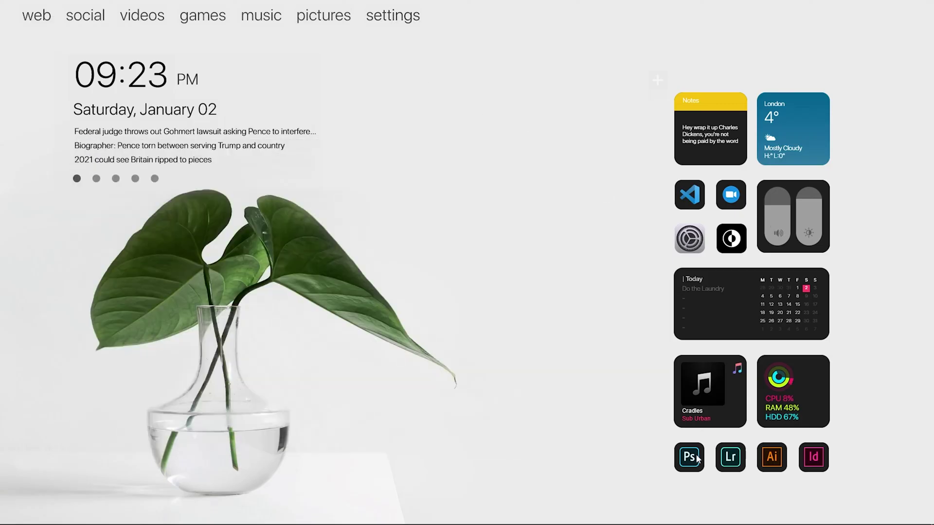